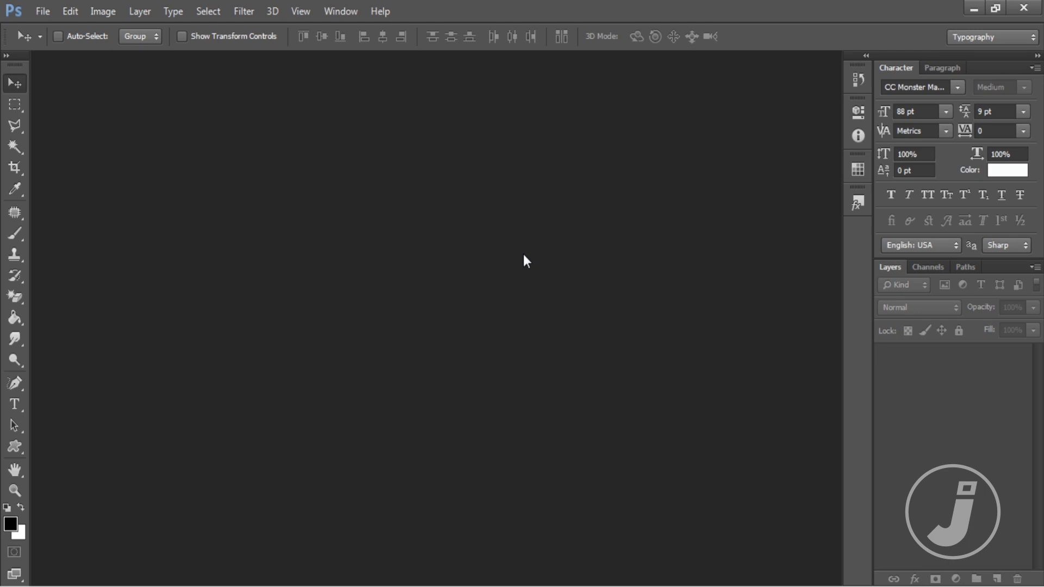
Open the image tes.jpg from the materi folder
click(43, 11)
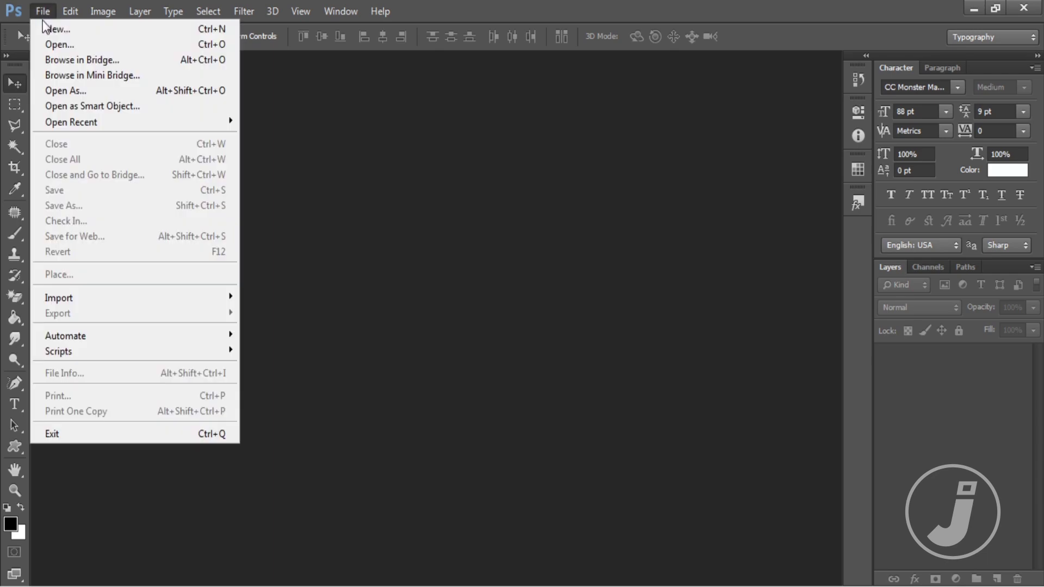
click(47, 41)
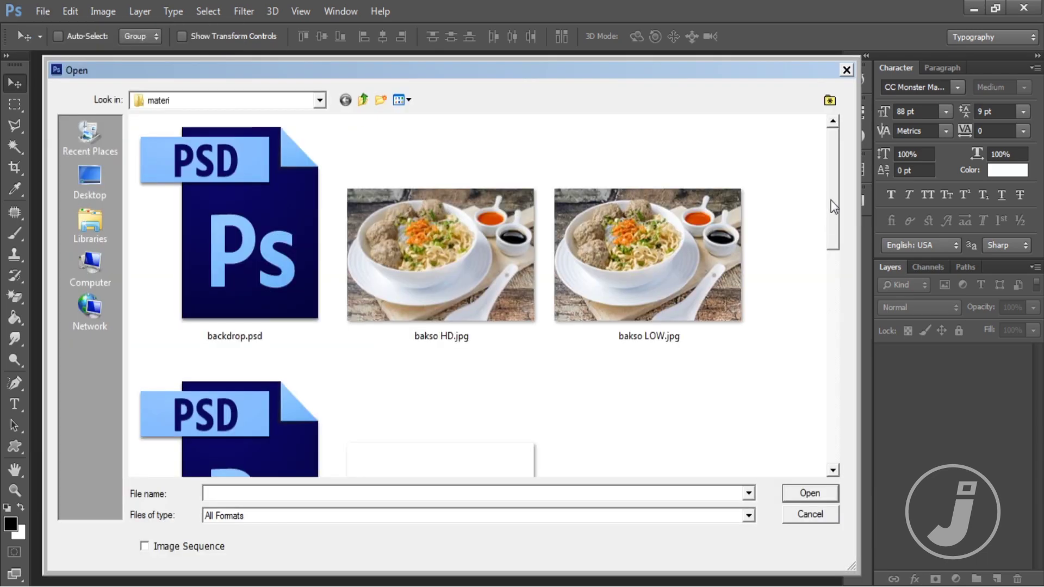
drag(834, 203, 830, 420)
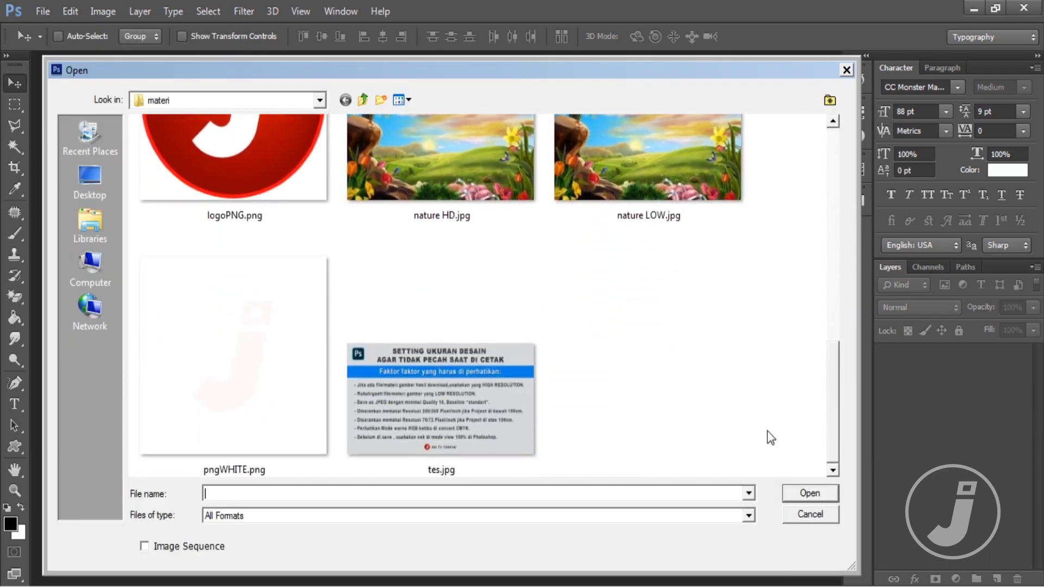
double_click(497, 405)
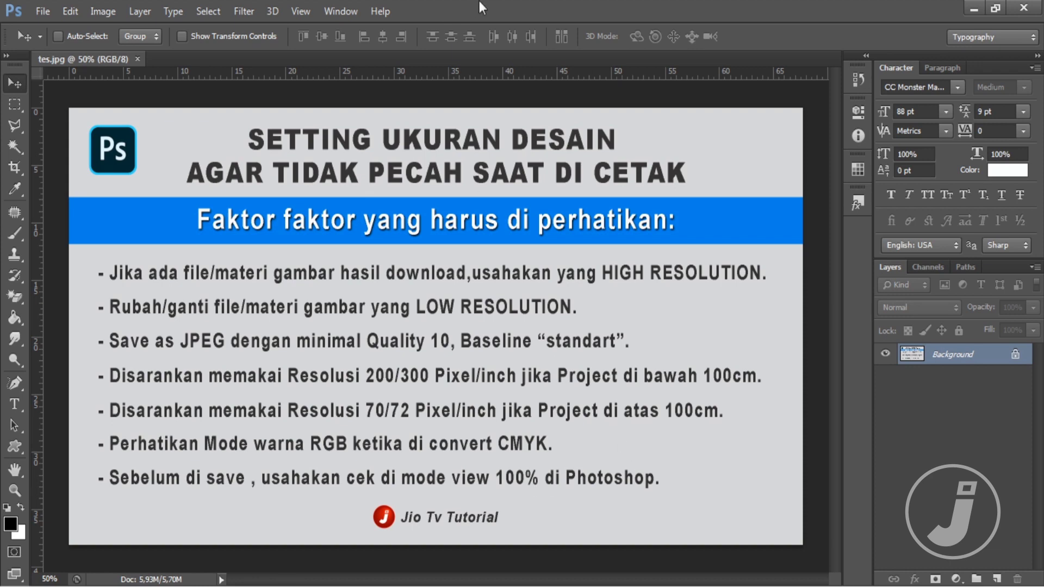
Open flyer.psd from the materi folder and accept the missing-fonts notice
click(35, 10)
key(ctrl+o)
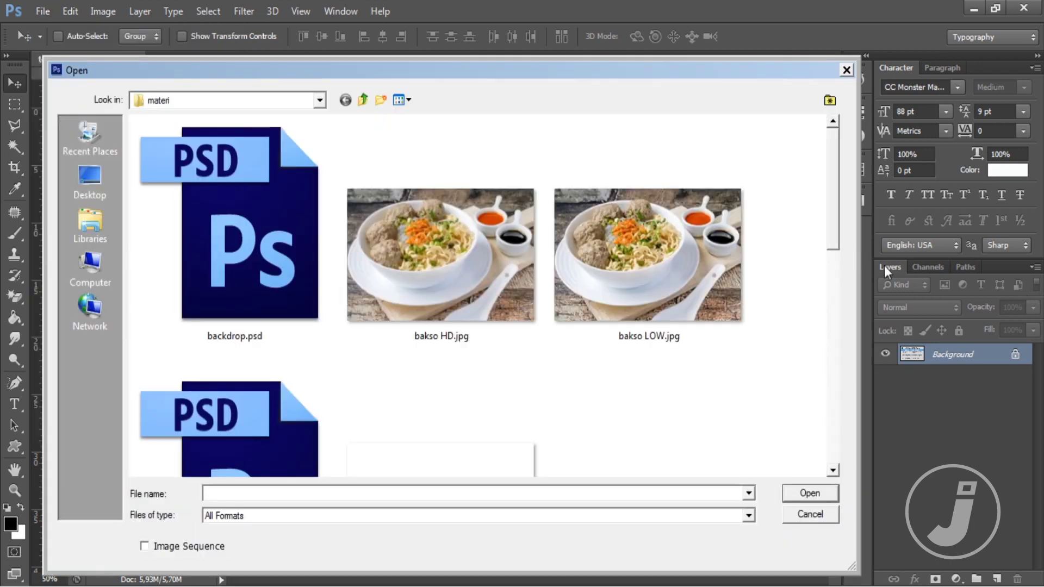
drag(833, 202, 831, 222)
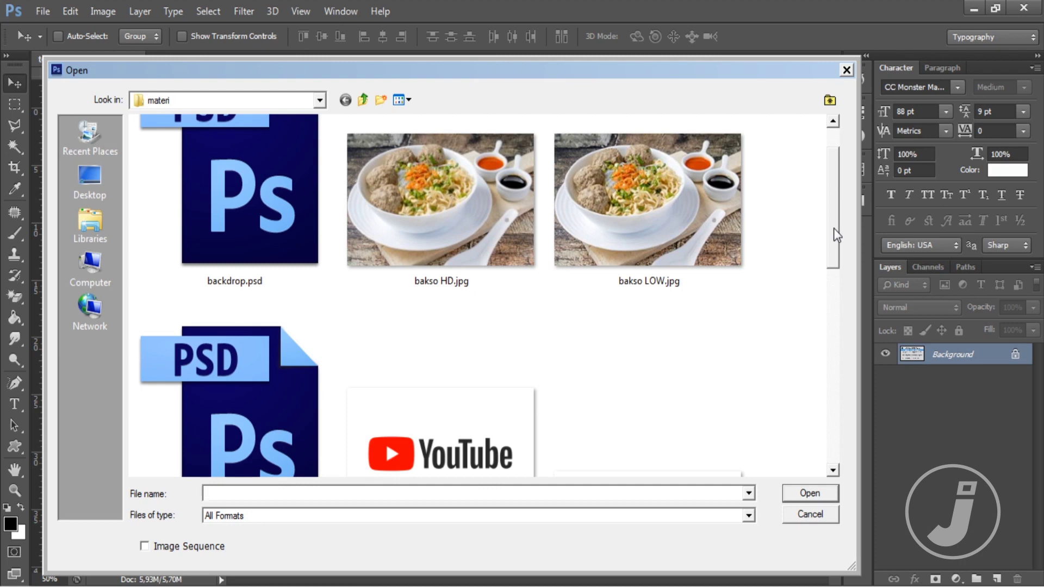
drag(834, 228, 833, 211)
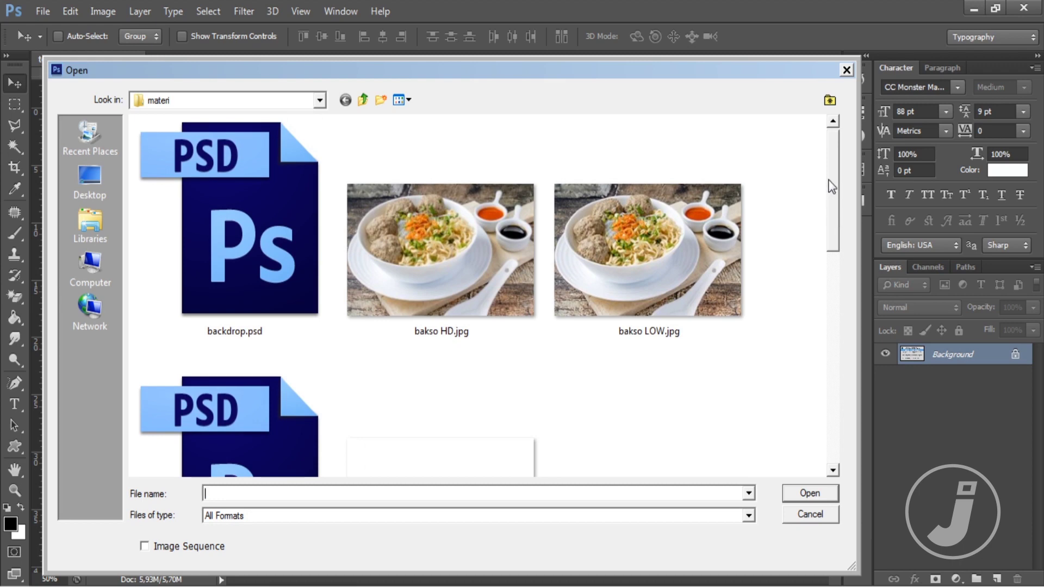
drag(828, 182, 831, 196)
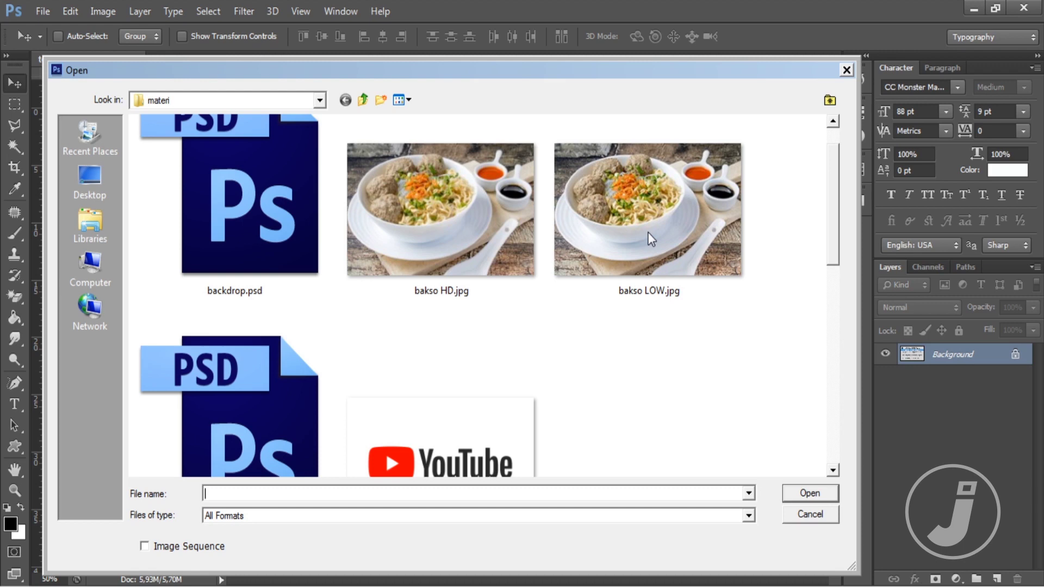
drag(831, 212, 804, 346)
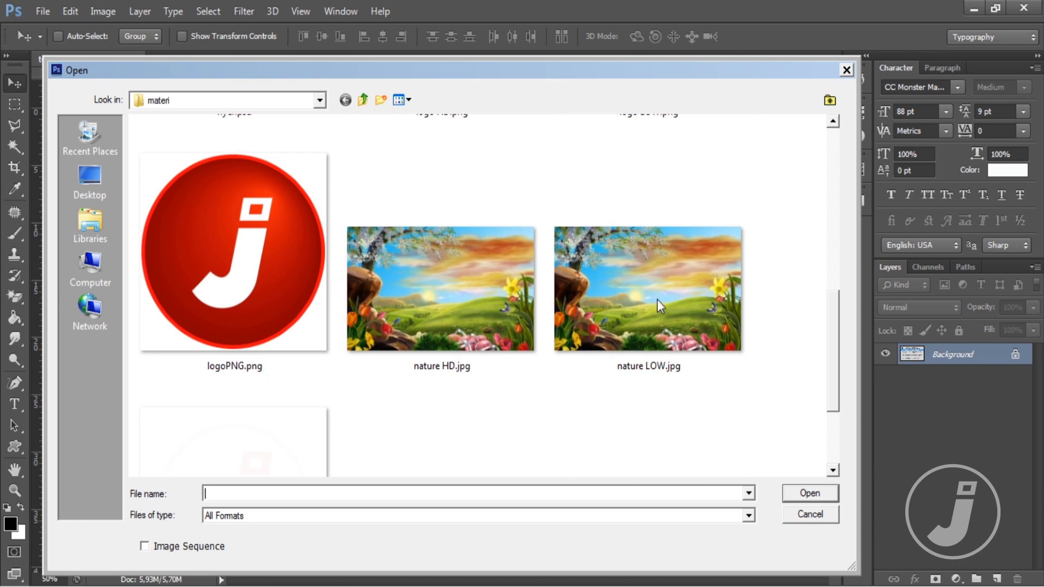
drag(831, 322, 834, 214)
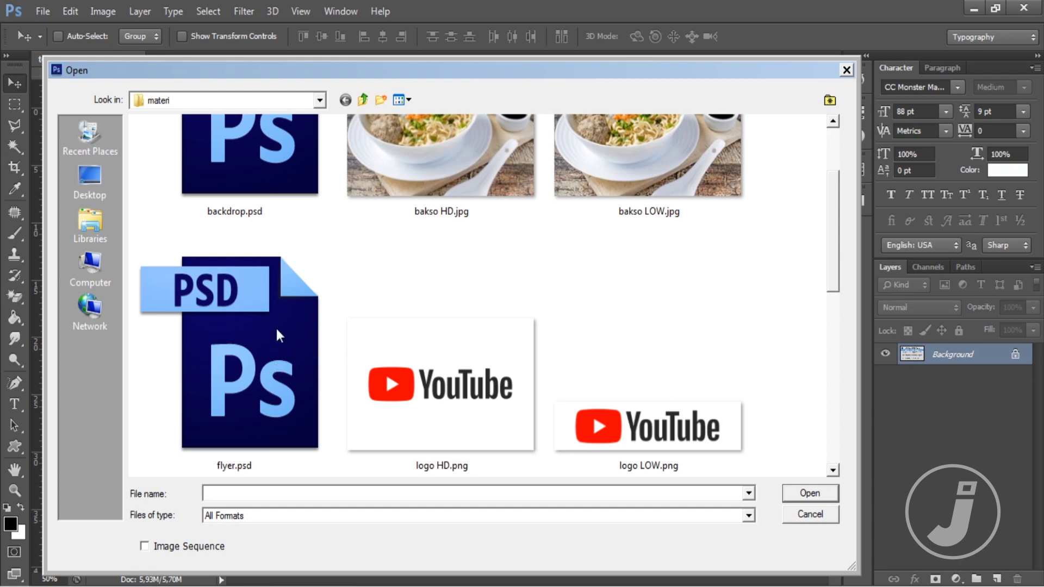
double_click(259, 345)
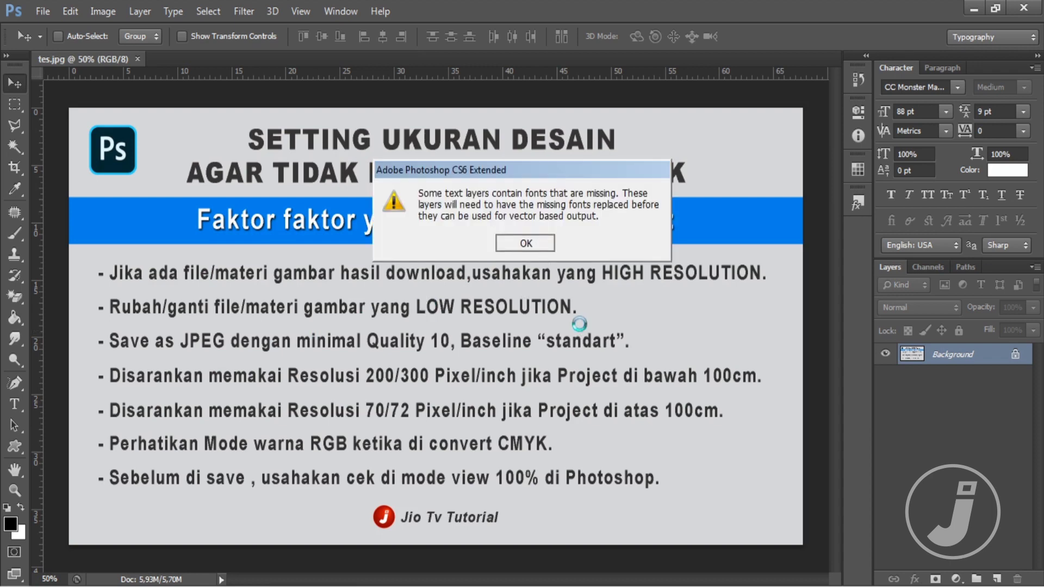
click(525, 242)
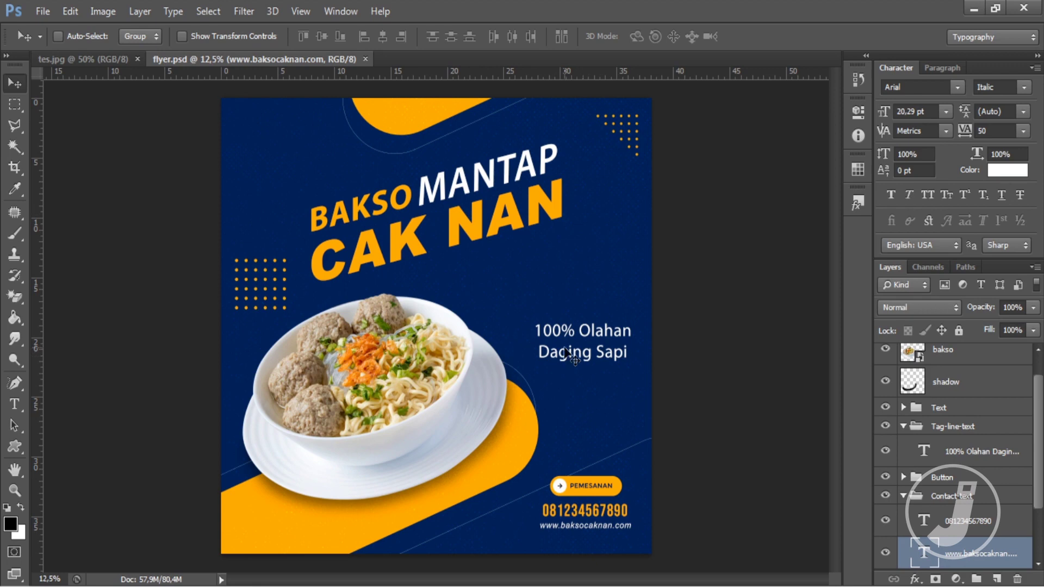
Check the flyer's document width, height and resolution in Image Size without changing them
click(102, 12)
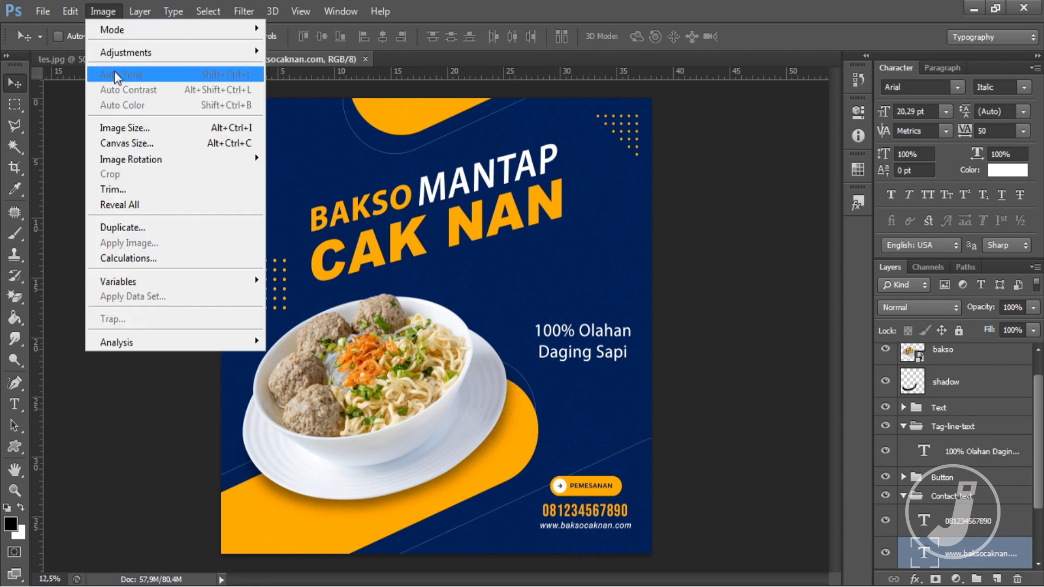
click(136, 130)
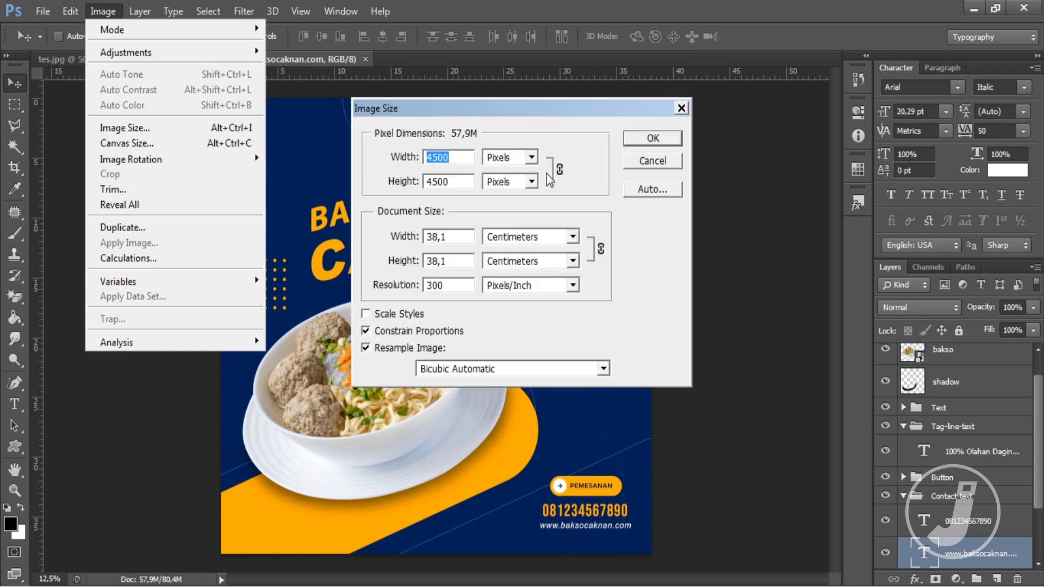
drag(549, 113, 706, 123)
click(613, 250)
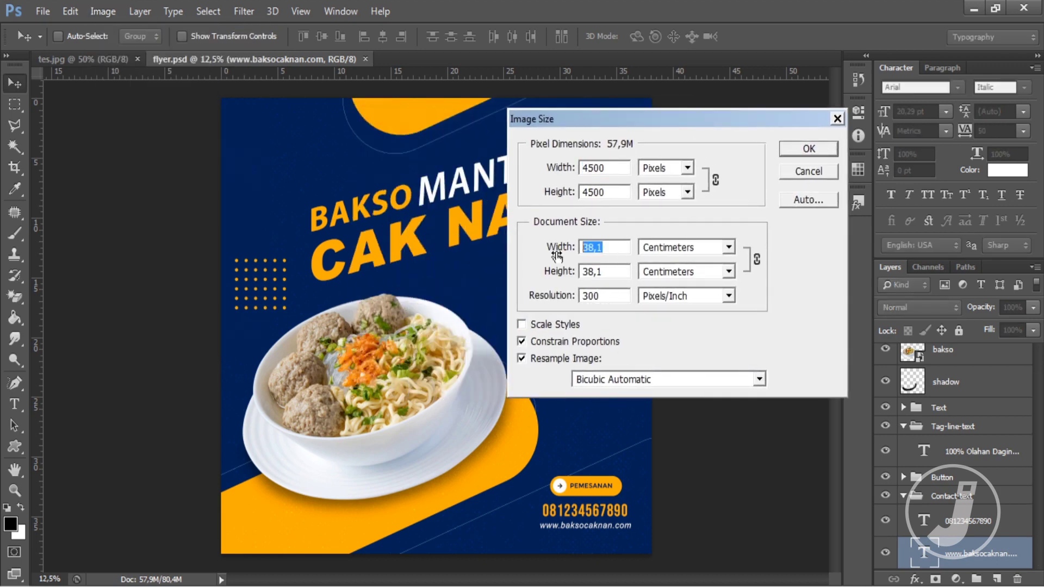
click(606, 272)
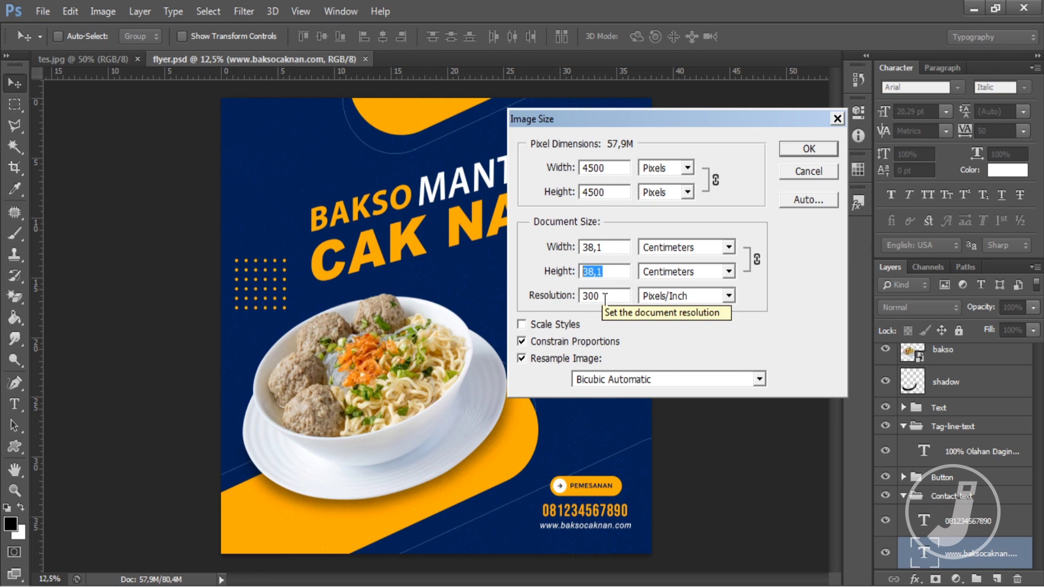
click(603, 294)
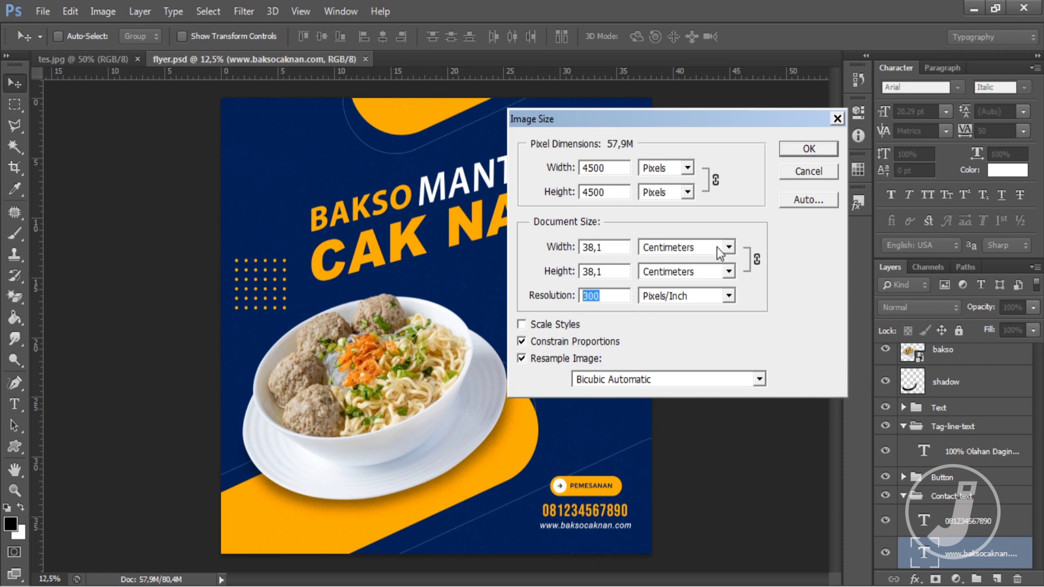
click(602, 247)
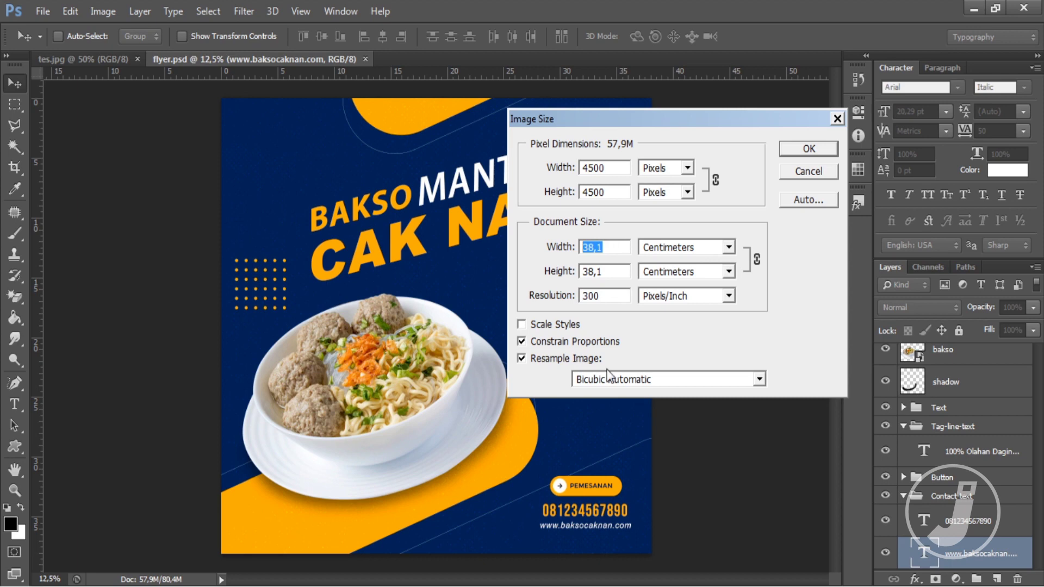
click(807, 147)
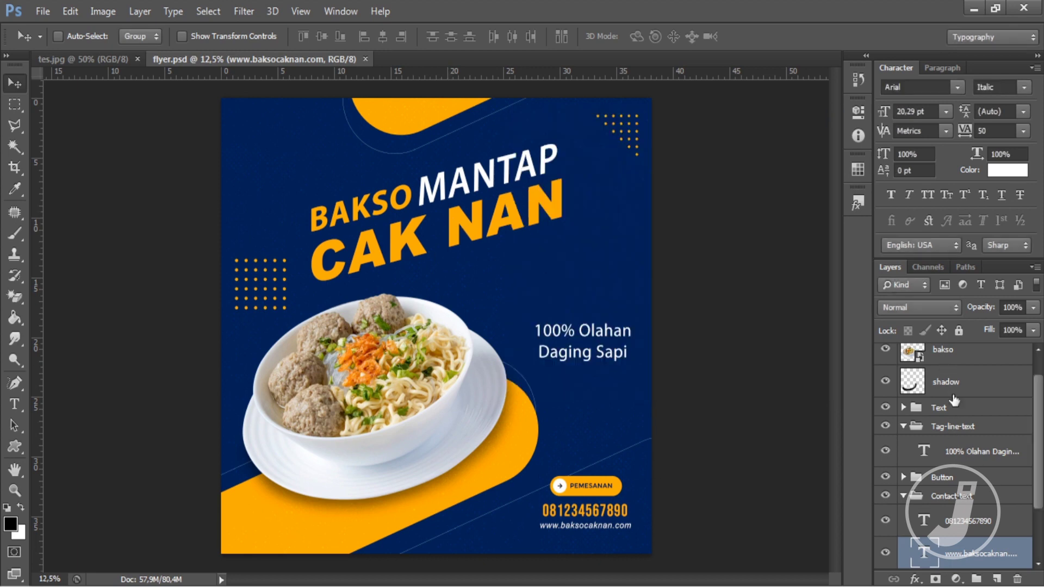
Select the bakso layer, examine the bowl's sharpness at 100% view, and fit the whole flyer on screen
scroll(954, 403, up, 1)
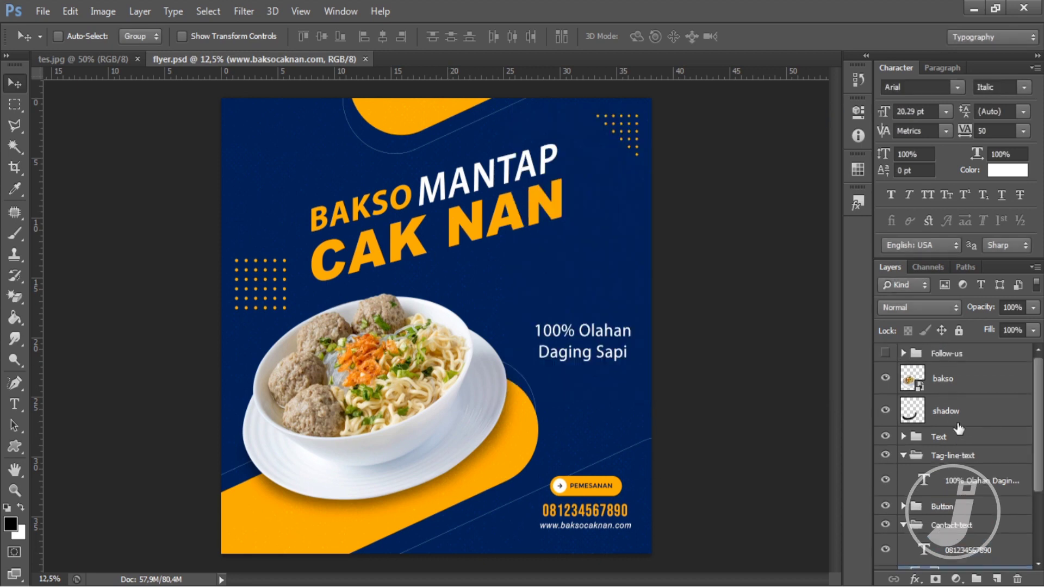
click(953, 384)
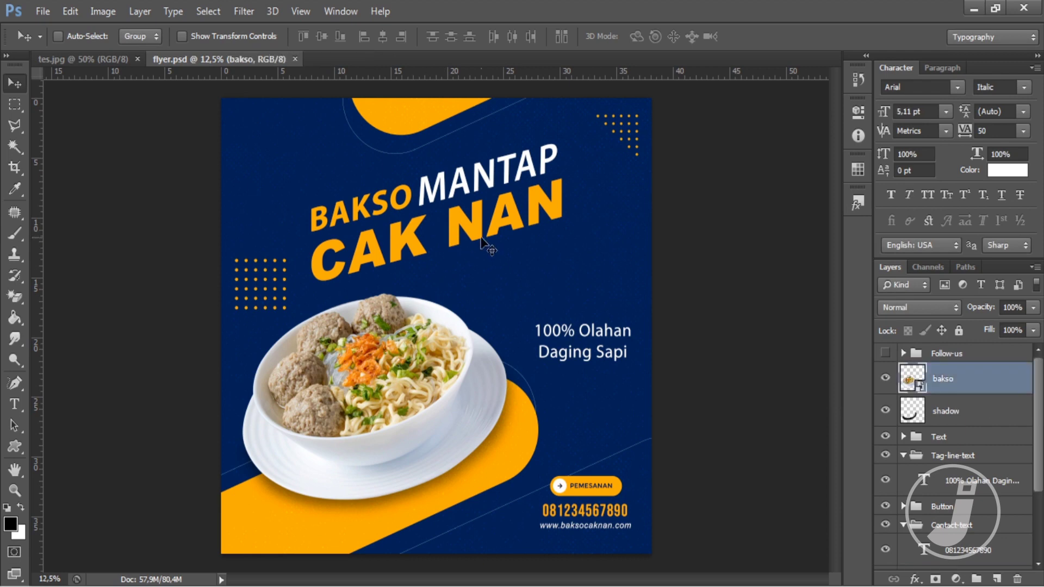
click(301, 14)
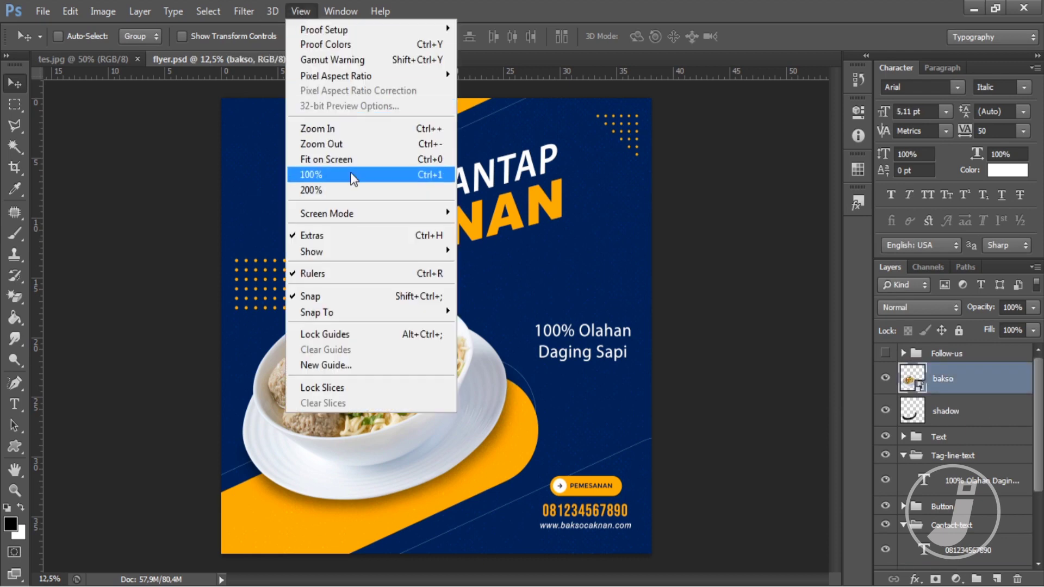
click(413, 177)
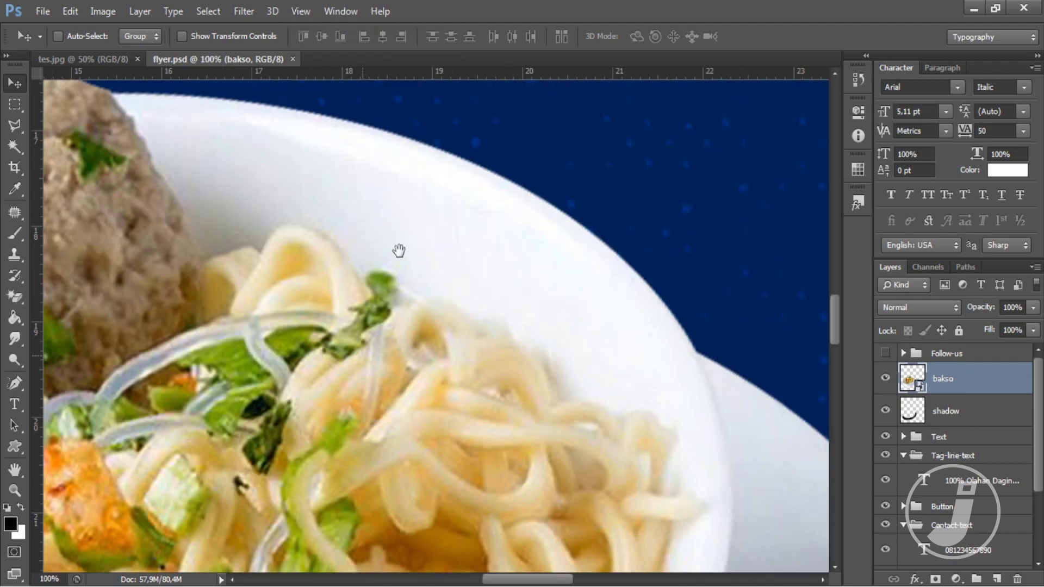
drag(363, 356, 413, 144)
drag(392, 335, 306, 147)
drag(438, 378, 648, 291)
drag(164, 304, 674, 499)
drag(319, 305, 286, 447)
drag(438, 246, 324, 329)
drag(462, 260, 342, 356)
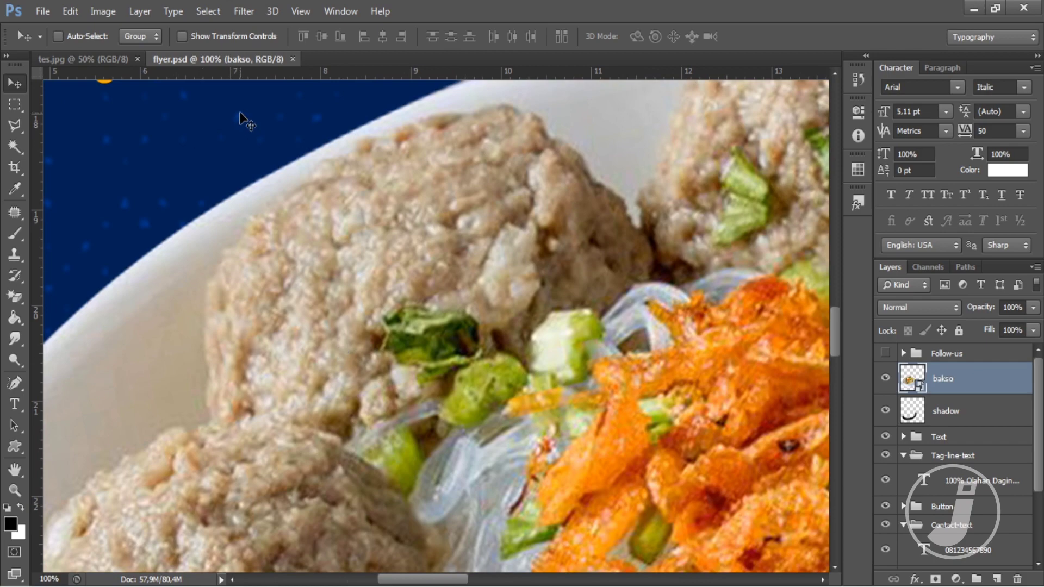
click(301, 10)
click(326, 159)
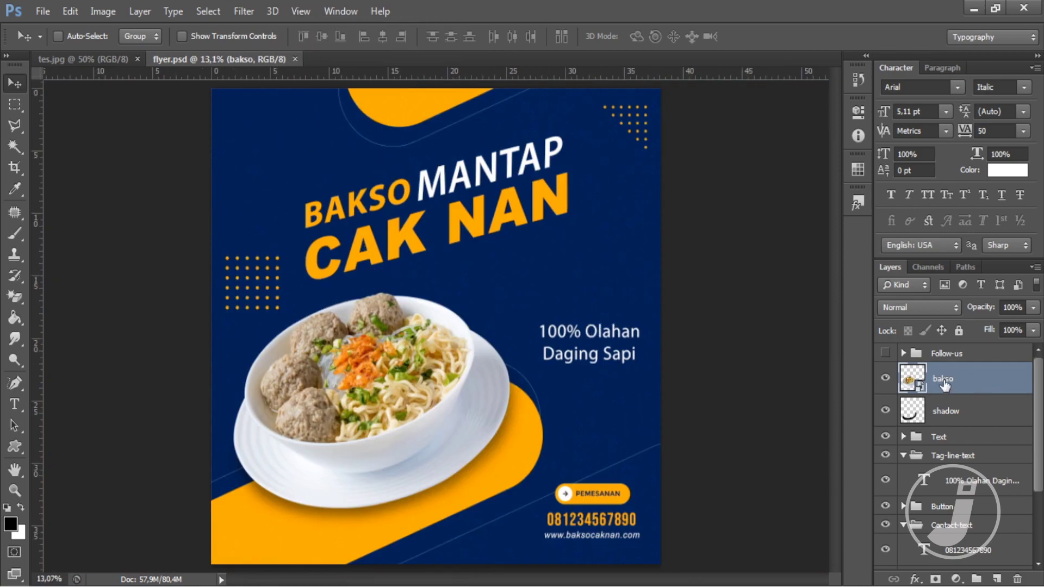
Open the image bakso LOW.jpg from the materi folder
click(40, 11)
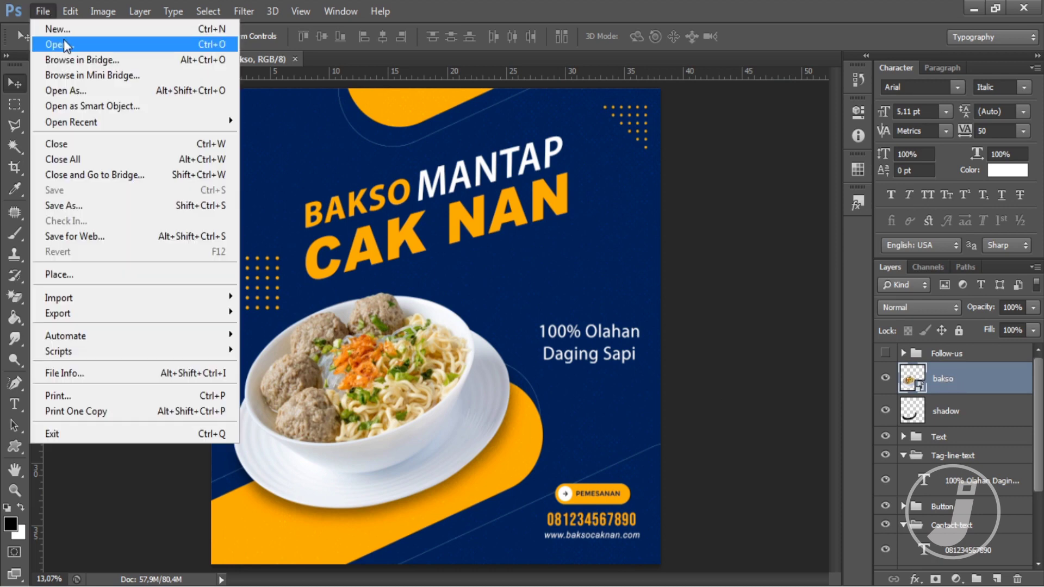
key(ctrl+o)
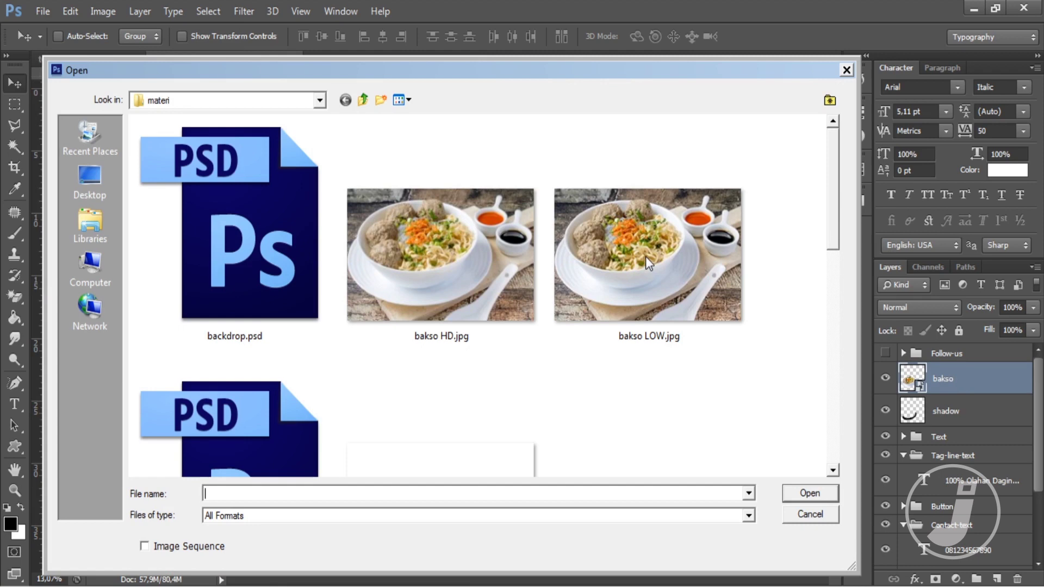
double_click(621, 224)
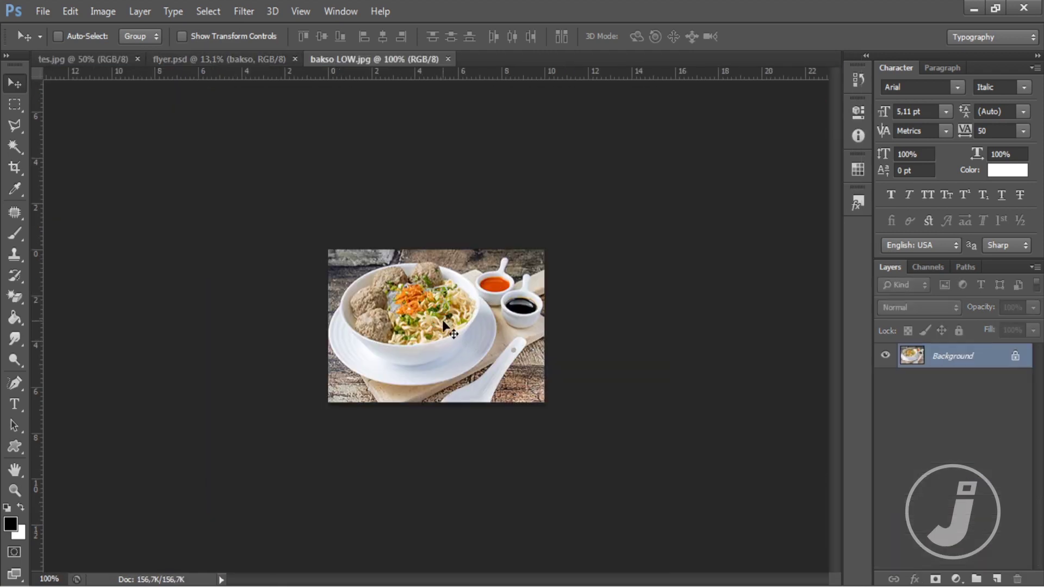
Check the document width and height of bakso LOW.jpg in Image Size without changing them
click(105, 12)
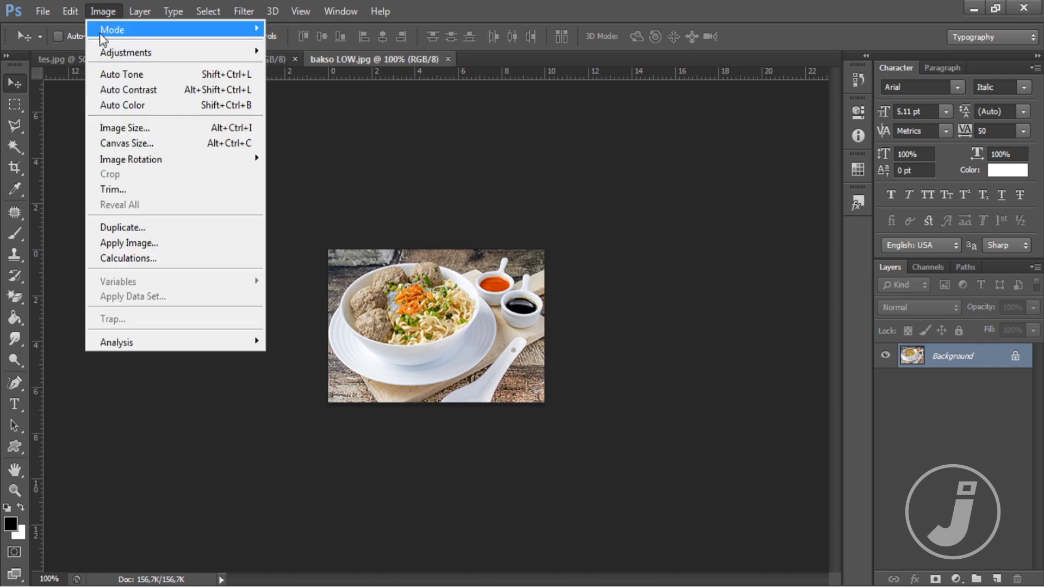
click(117, 128)
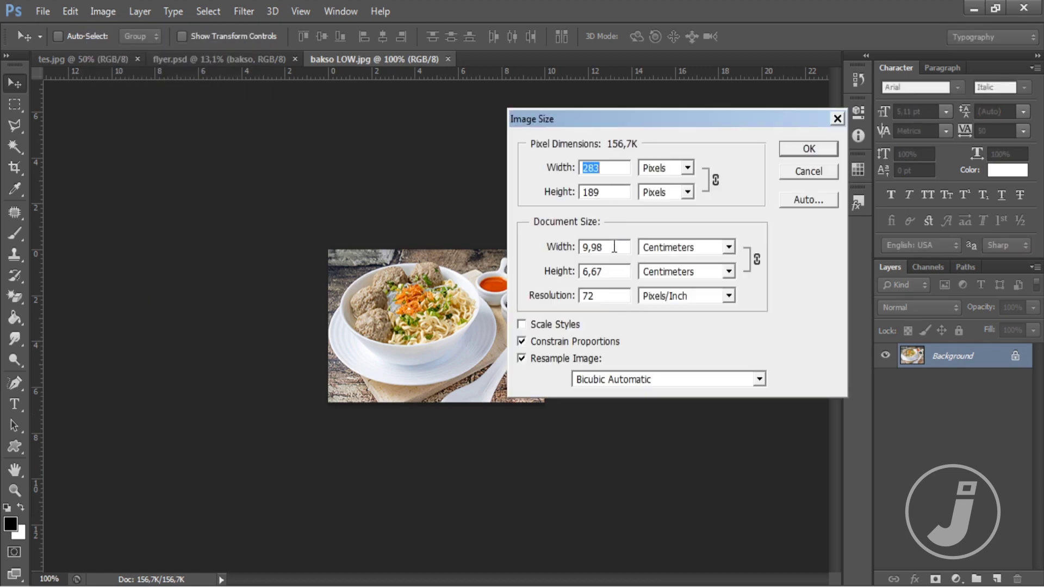
click(609, 246)
click(609, 275)
click(808, 150)
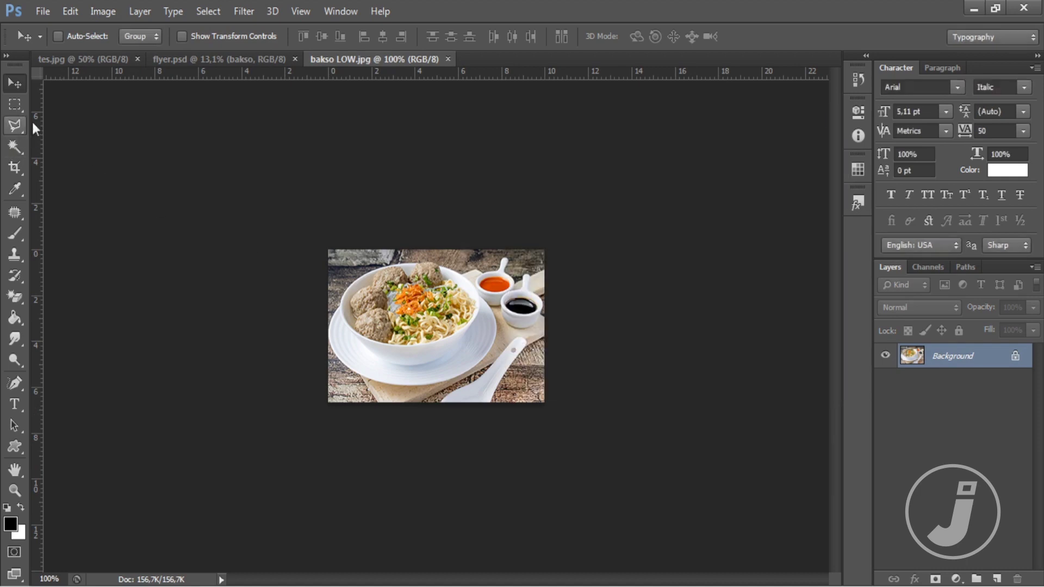
Hide the bakso and shadow layers in flyer.psd, and switch to the bakso LOW.jpg document
click(185, 58)
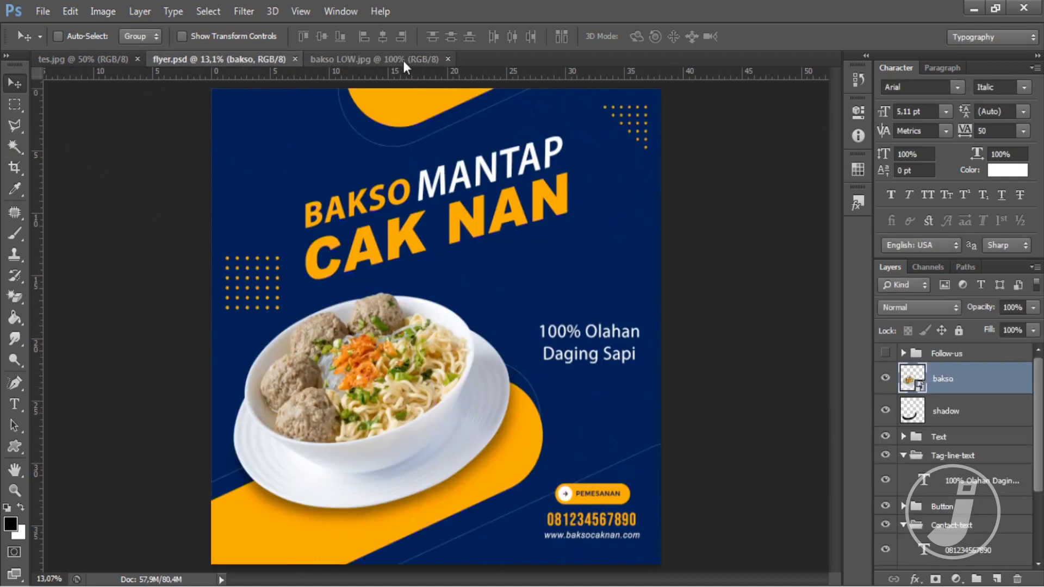
click(403, 60)
click(255, 60)
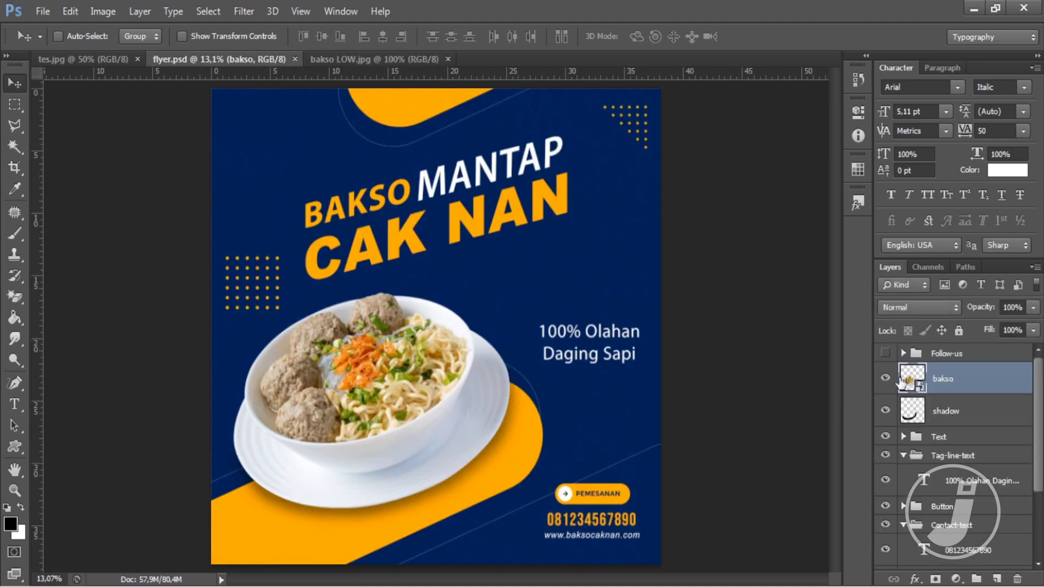
click(885, 378)
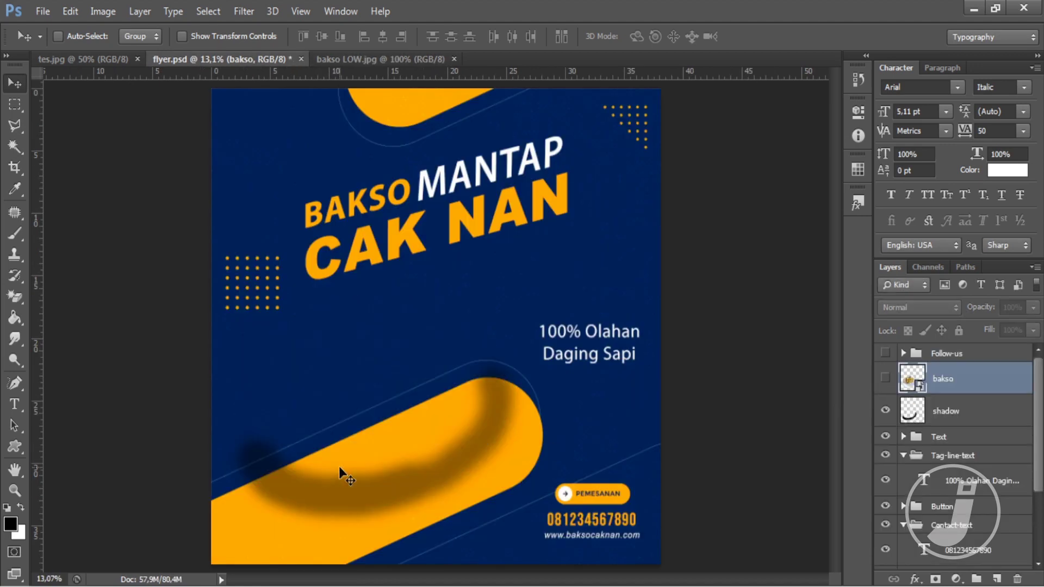
click(885, 410)
click(380, 59)
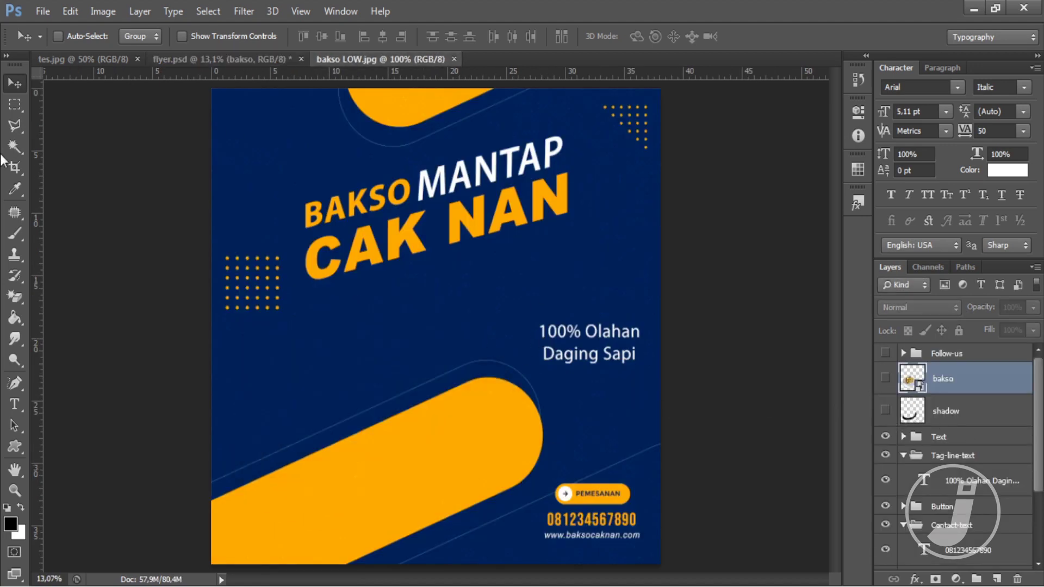
Select the bowl and its plate in bakso LOW.jpg by outlining their edges with the Polygonal Lasso tool
click(17, 135)
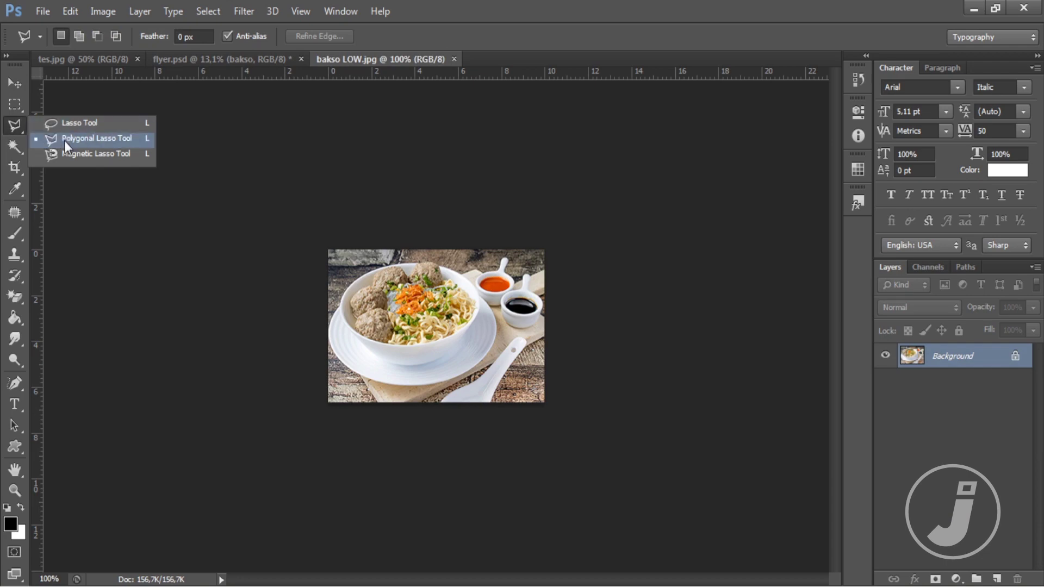
click(64, 141)
key(ctrl+plus)
key(ctrl+plus)
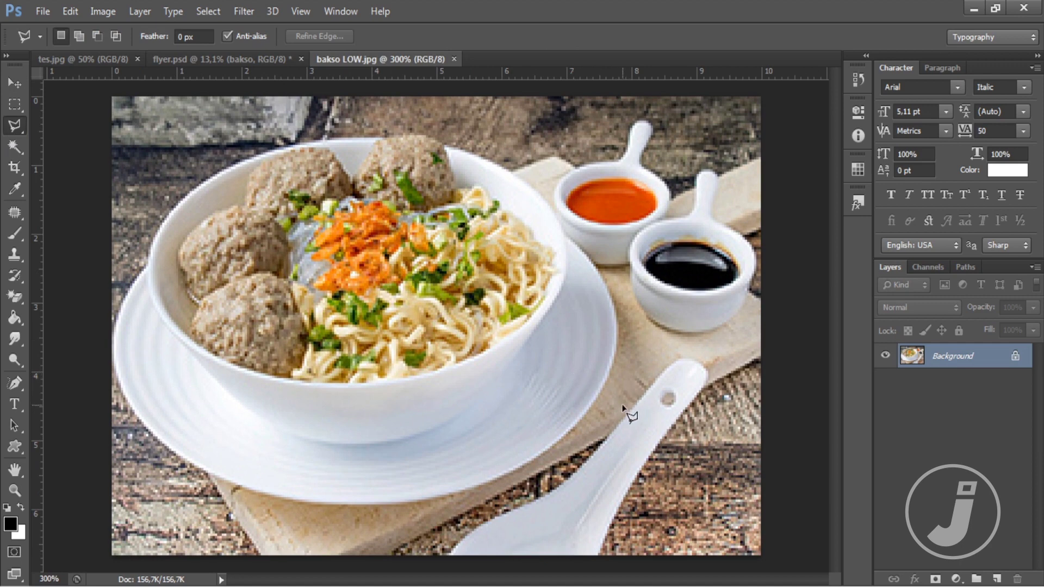
click(599, 390)
click(614, 357)
click(617, 326)
click(611, 298)
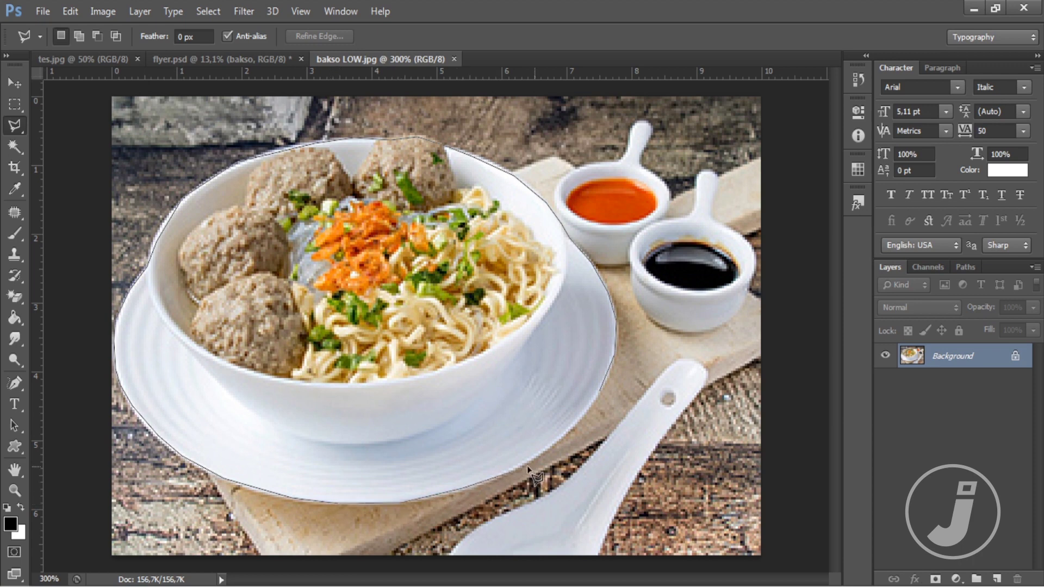
double_click(598, 401)
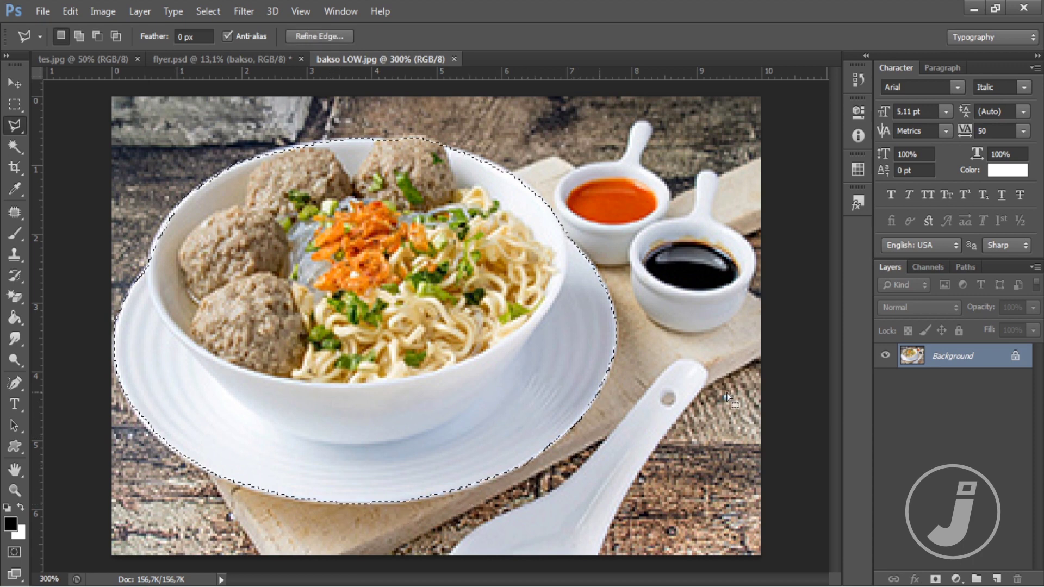
Copy the selected bowl into flyer.psd, scale it to about 1250%, rotate it about -12.3°, and place it over the orange shape
click(16, 85)
drag(291, 101, 390, 373)
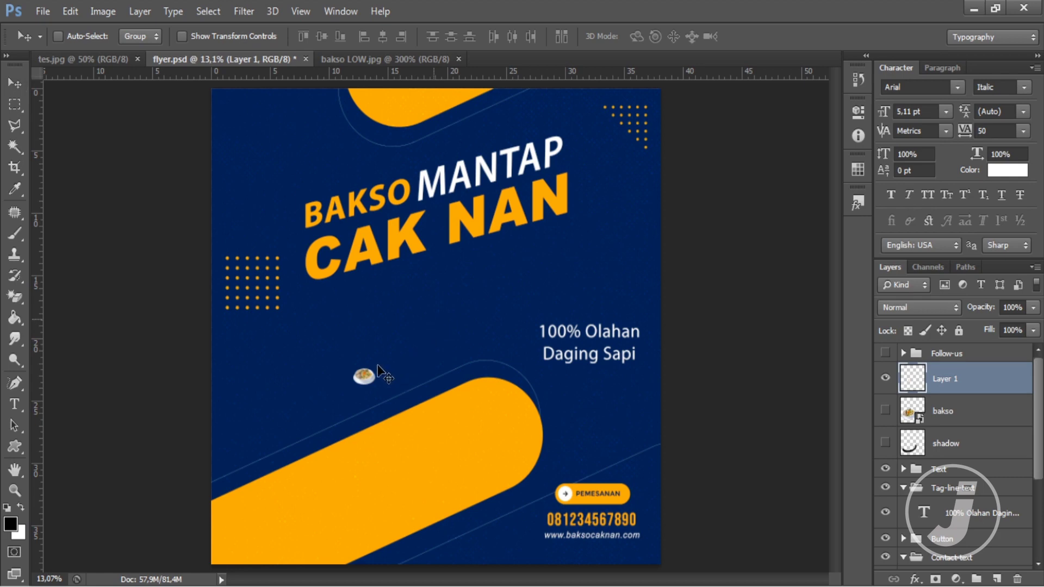
key(ctrl+t)
drag(396, 350, 492, 255)
drag(512, 523, 544, 476)
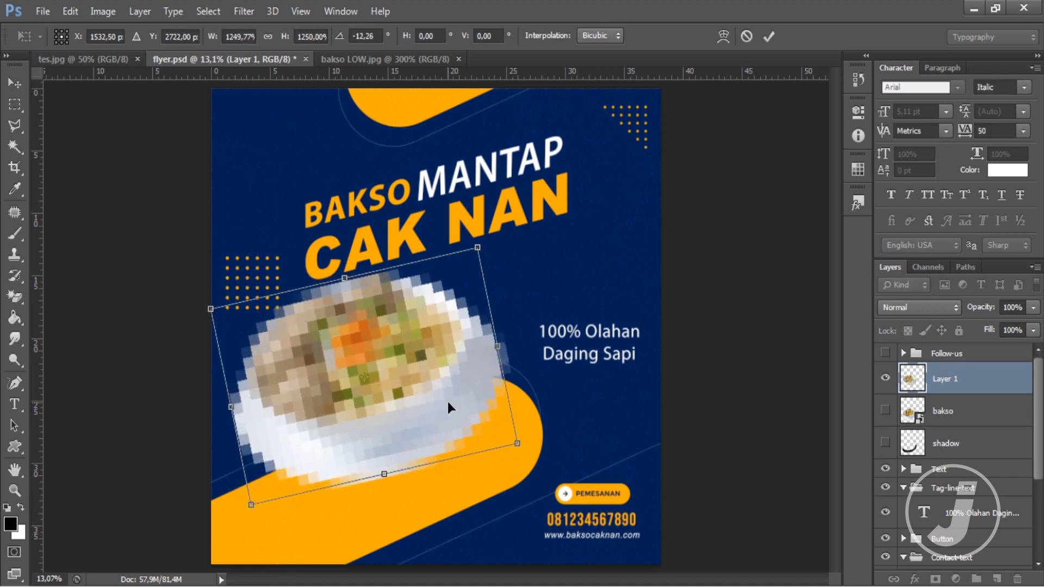
drag(448, 407, 458, 415)
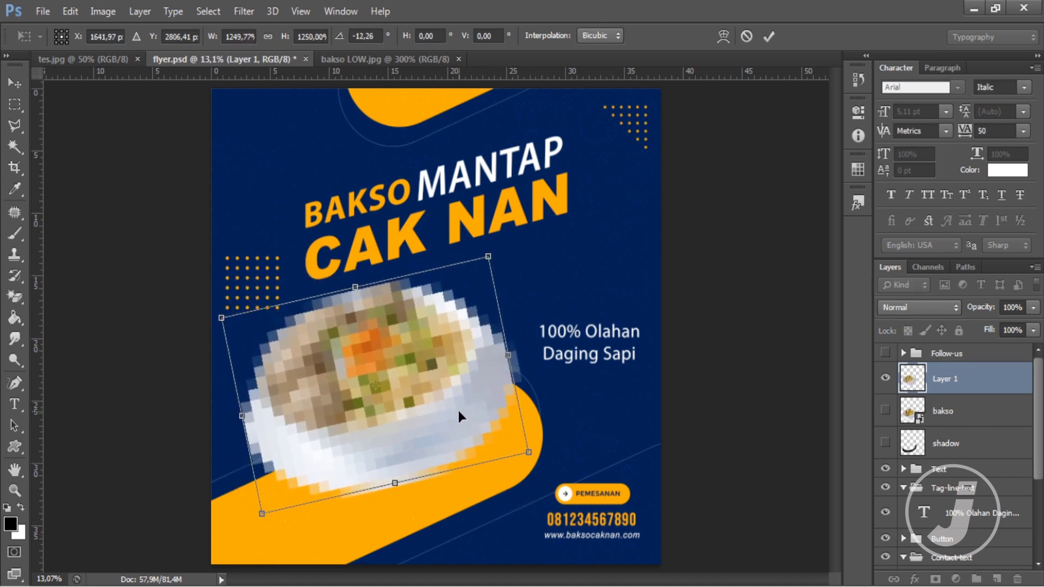
key(Return)
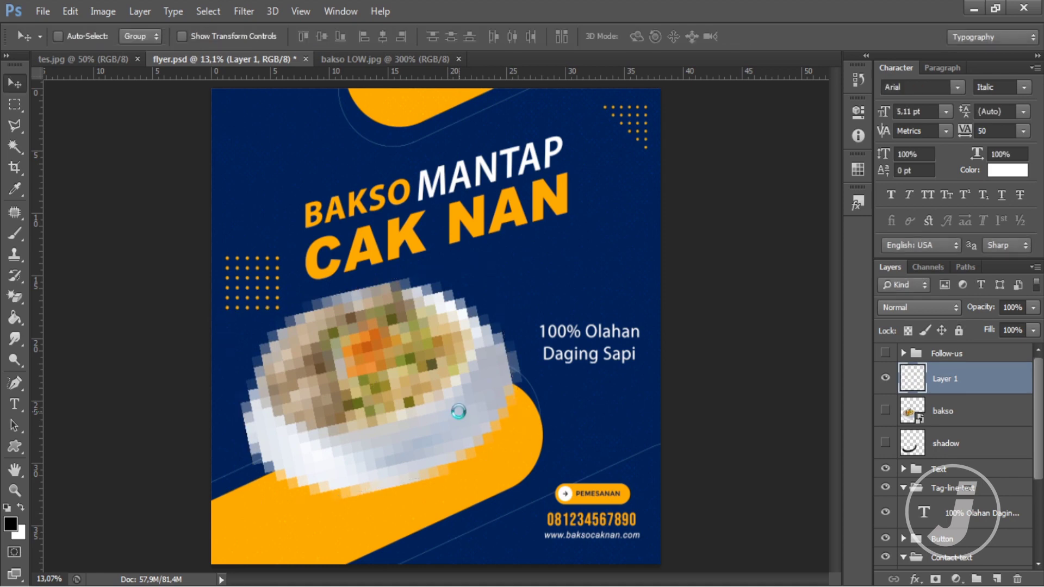
Examine the sharpness of the enlarged low-resolution bowl at 100% view, checking the noodles, topping and meatballs
click(301, 11)
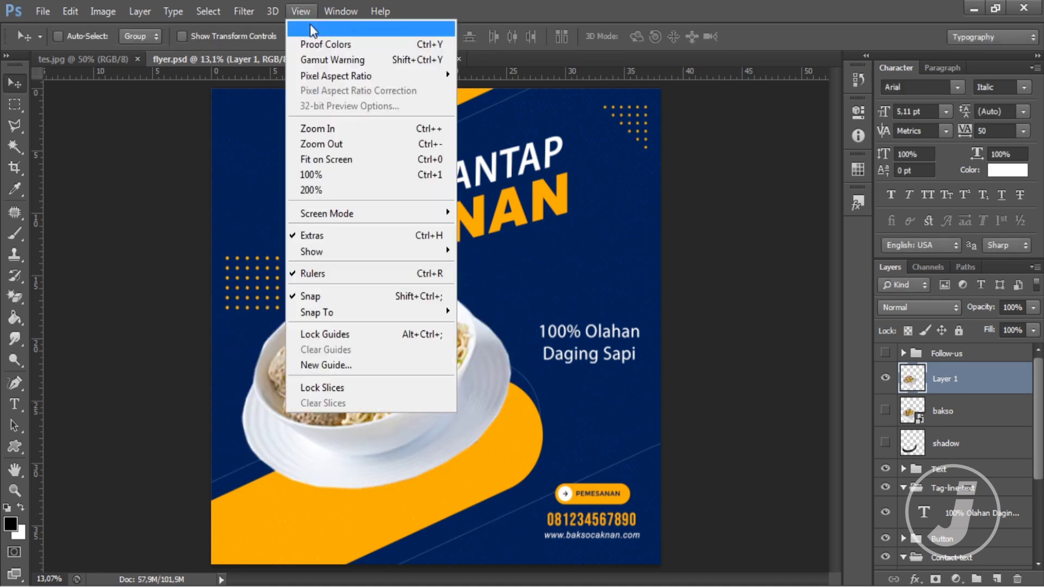
click(343, 175)
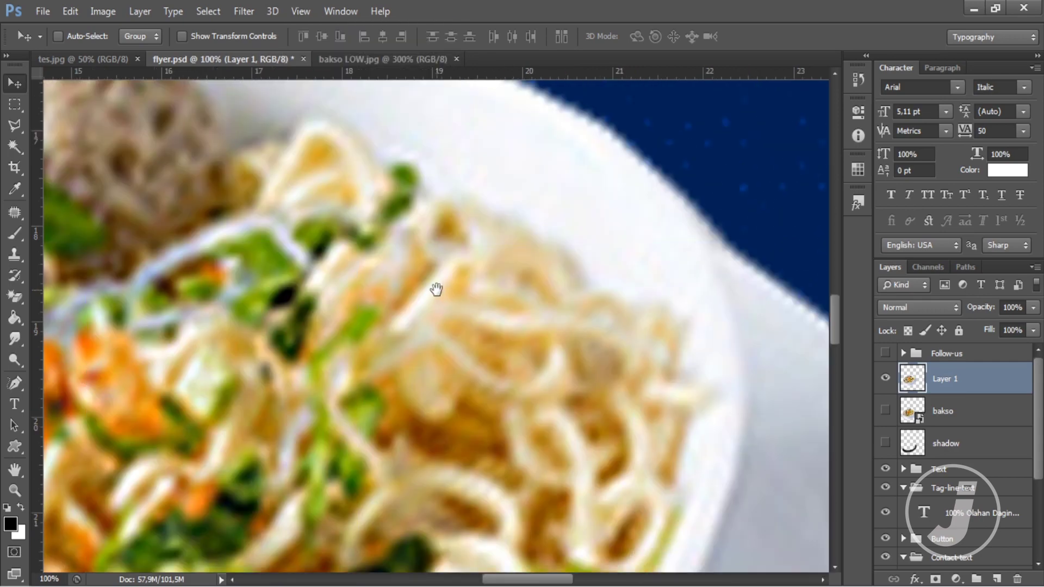
drag(340, 366, 541, 249)
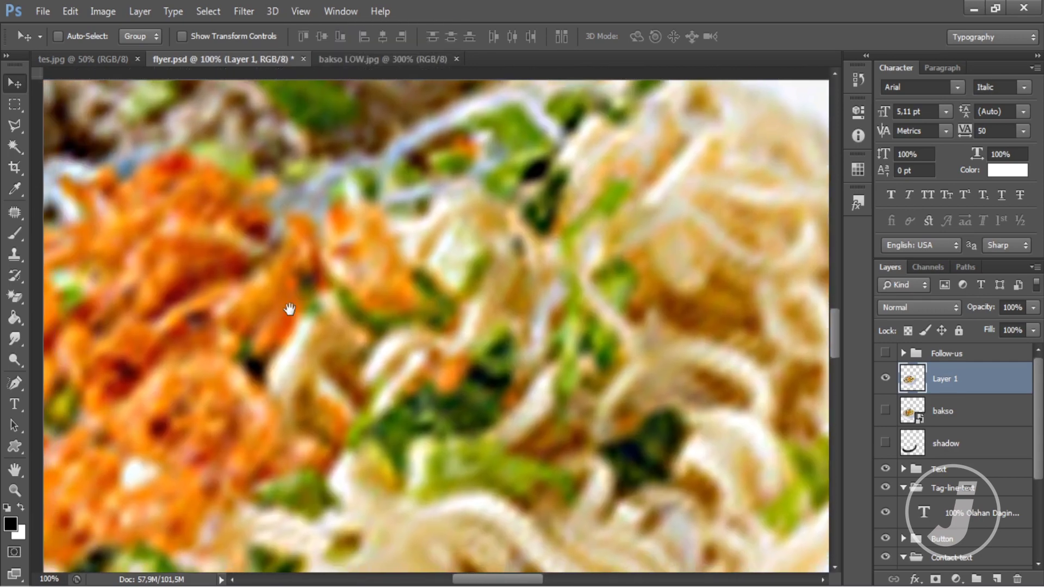
drag(289, 308, 443, 249)
drag(305, 231, 462, 443)
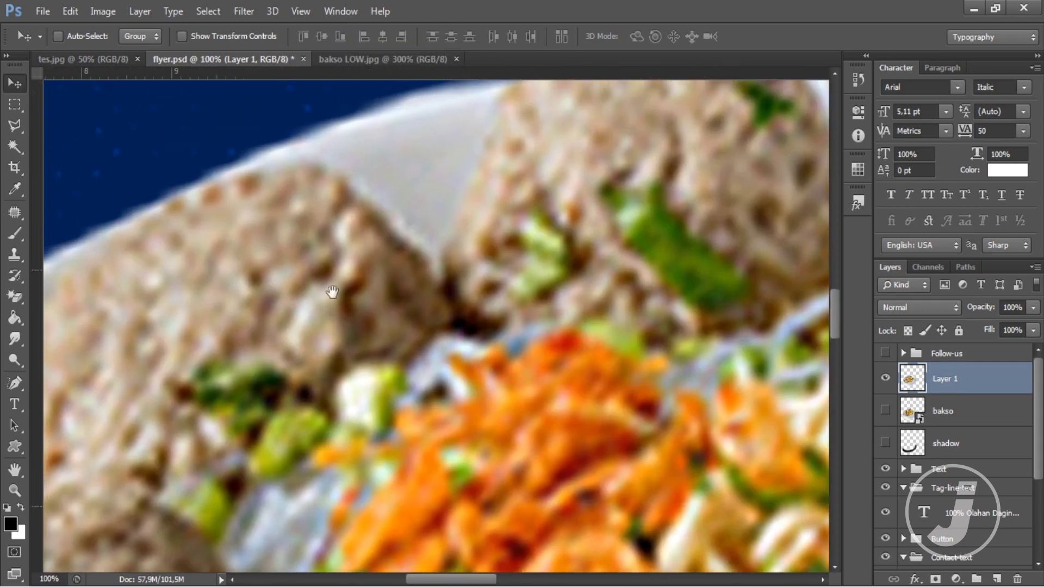
drag(333, 292, 464, 257)
drag(94, 437, 462, 187)
drag(464, 353, 464, 194)
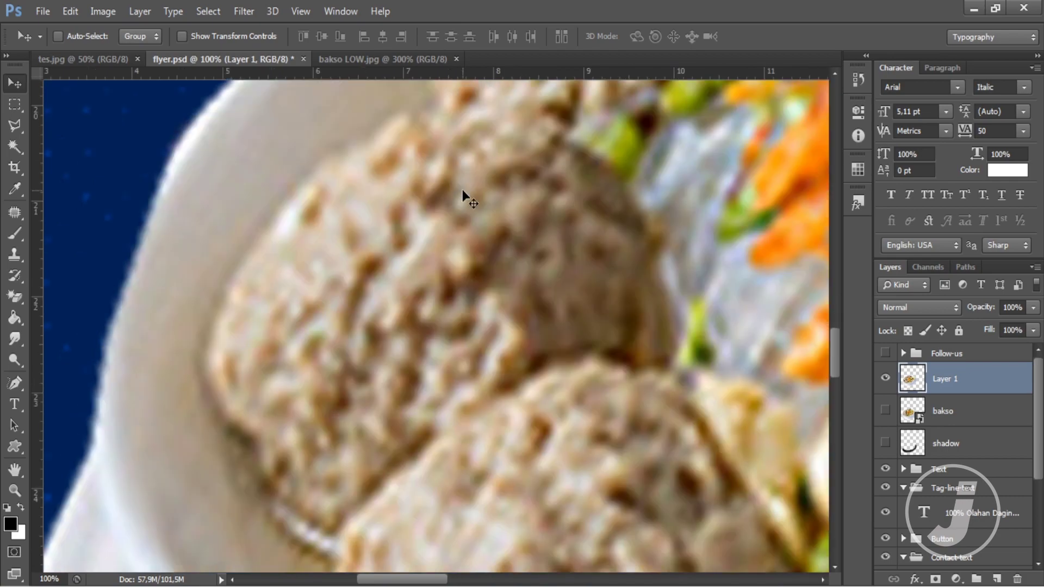
key(ctrl+minus)
drag(506, 334, 423, 329)
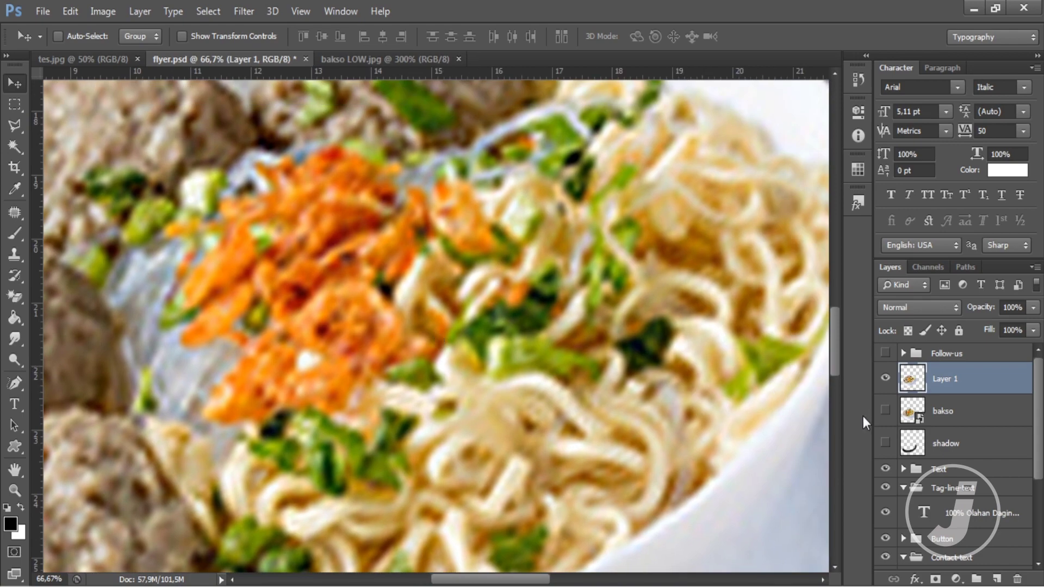
key(ctrl+minus)
key(ctrl+minus)
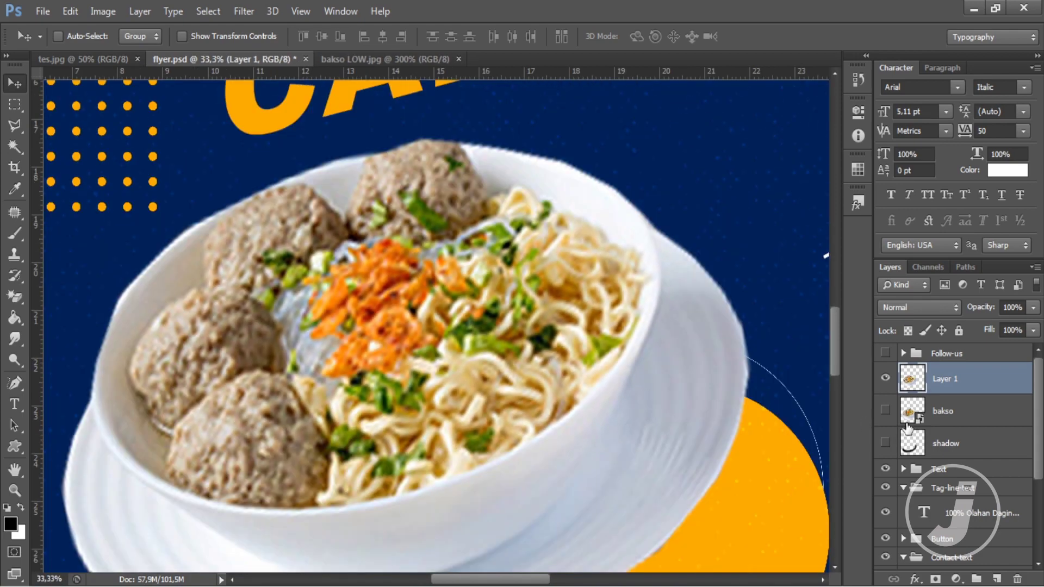
Show the bakso layer, toggle Layer 1 to compare both bowls, leave Layer 1 hidden, and show the shadow layer
click(885, 410)
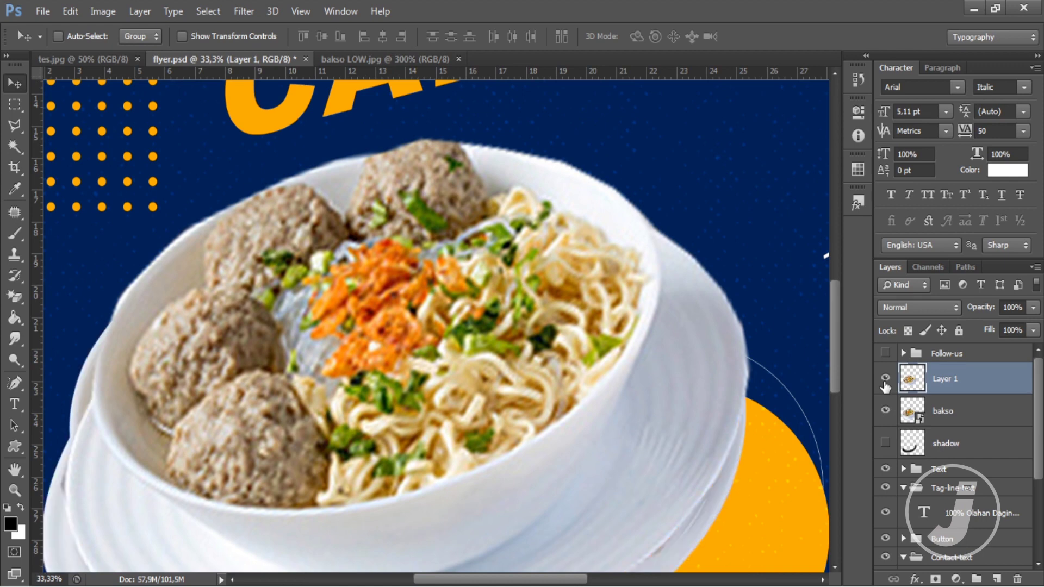
click(886, 379)
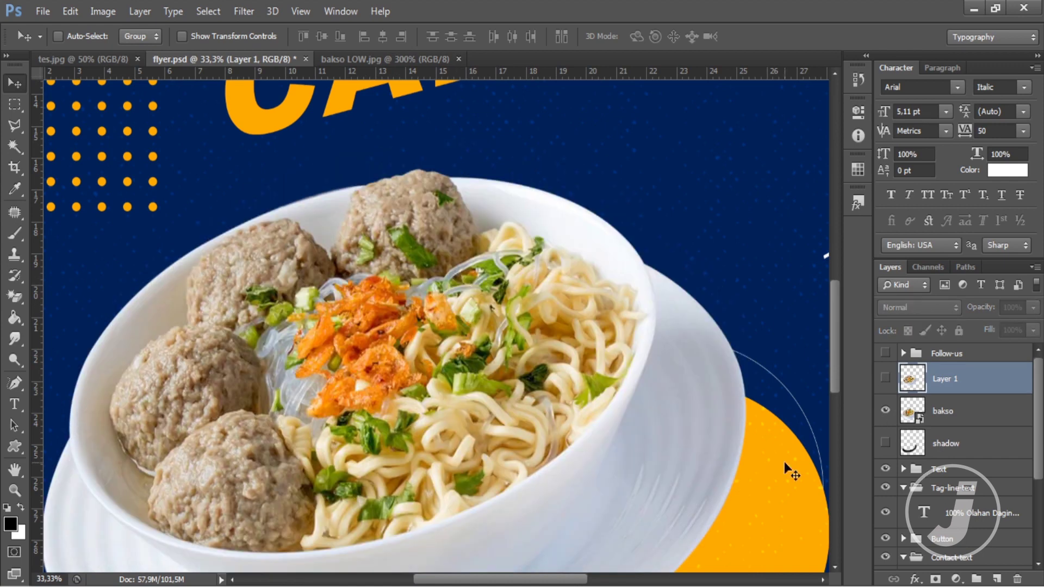
click(884, 380)
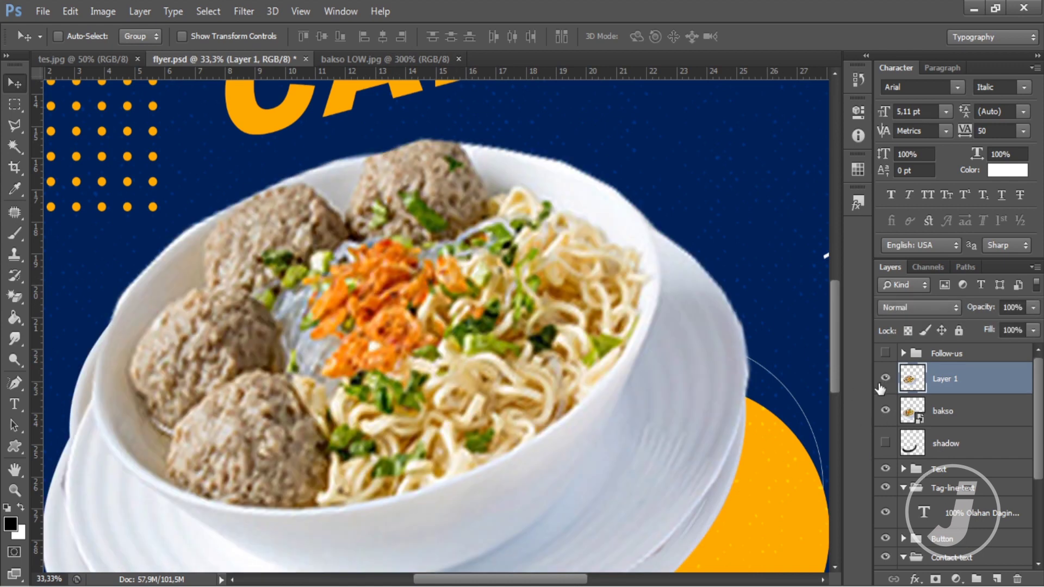
click(885, 381)
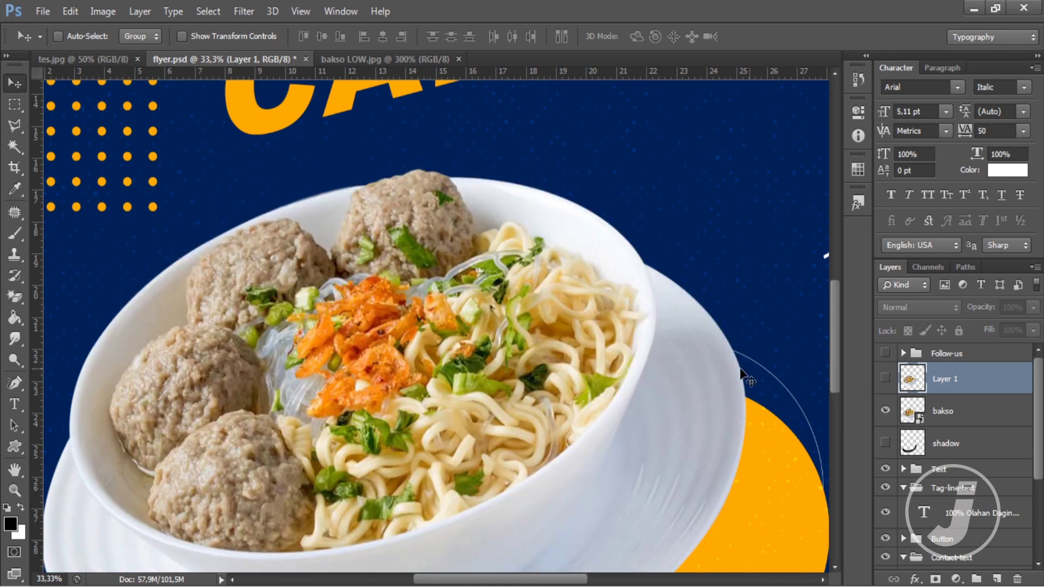
click(885, 443)
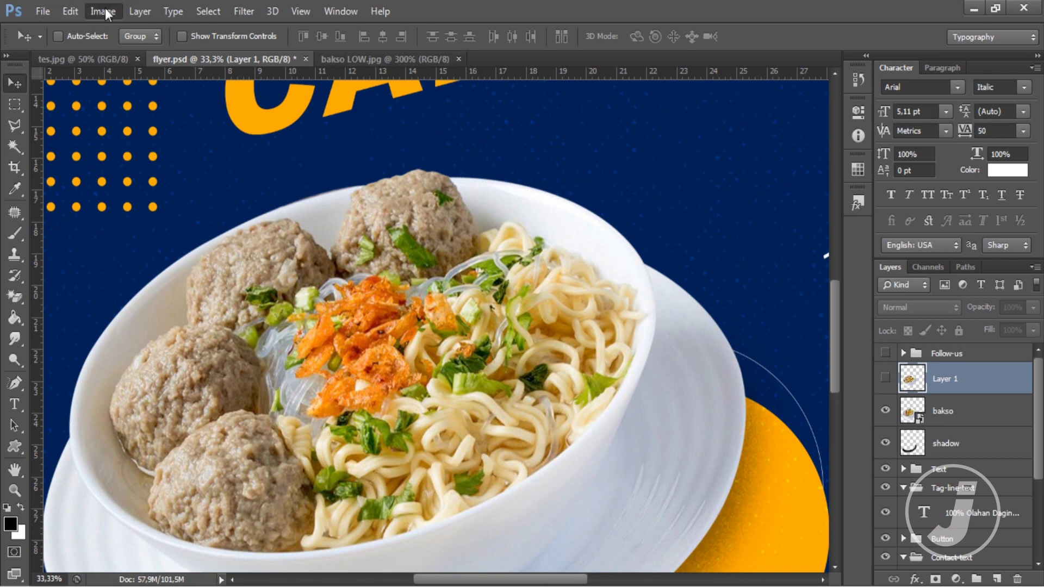
Start saving the flyer as flyer.jpg in JPEG format in the materi folder, and cancel at the JPEG options
click(100, 12)
mouse_move(42, 12)
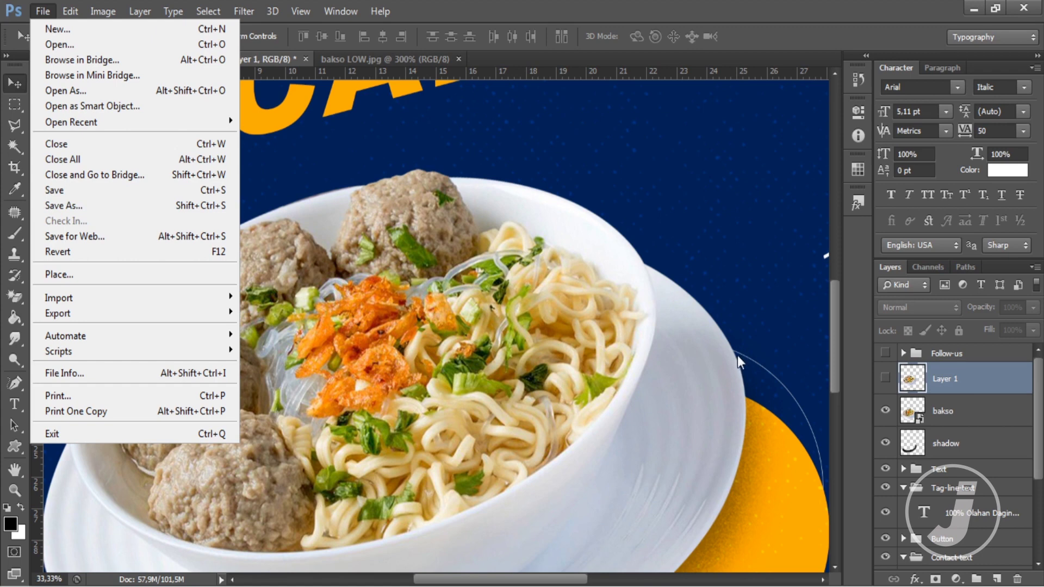
key(shift+ctrl+s)
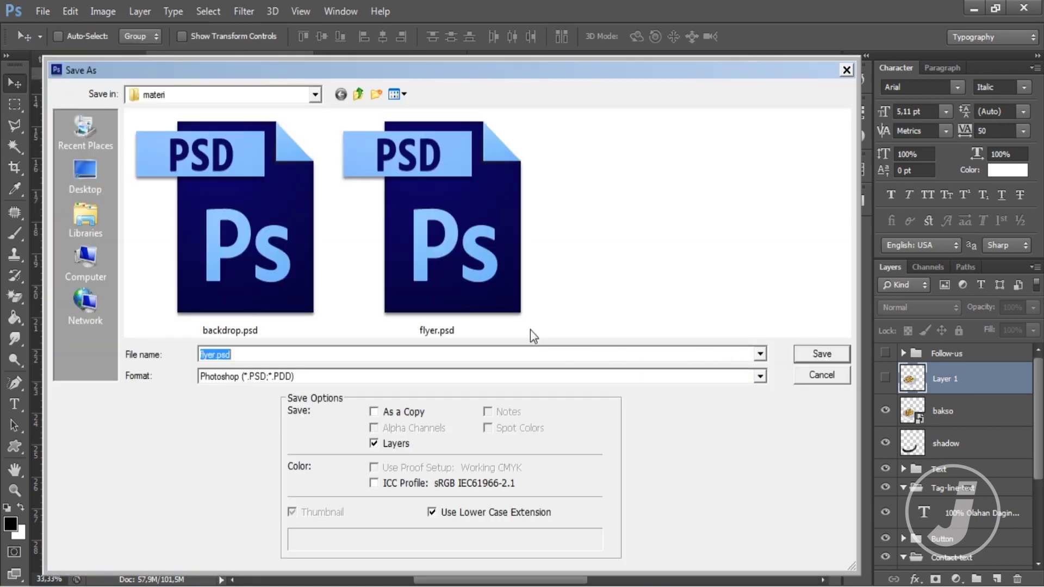
text(flye)
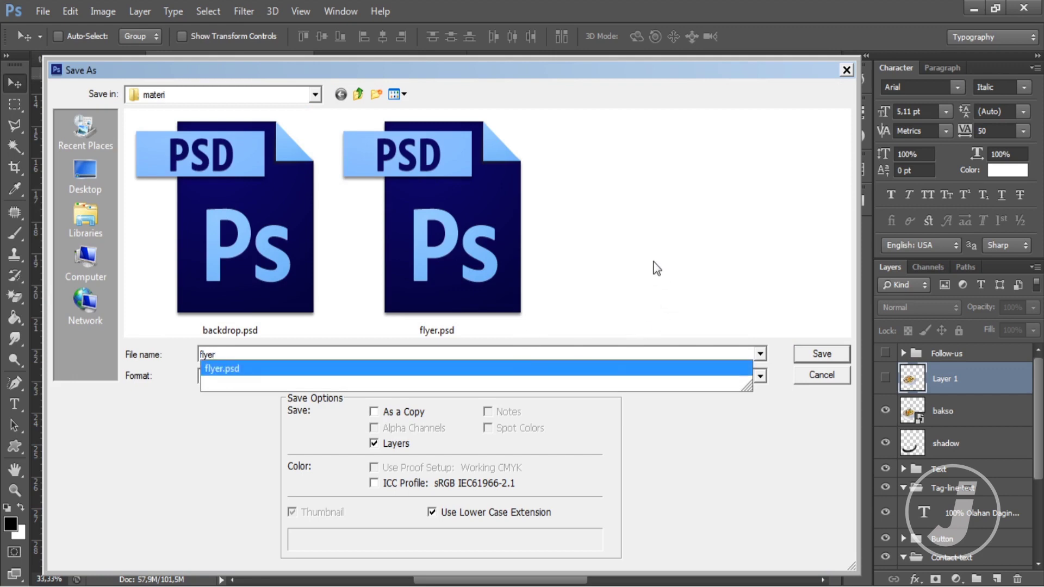
click(516, 379)
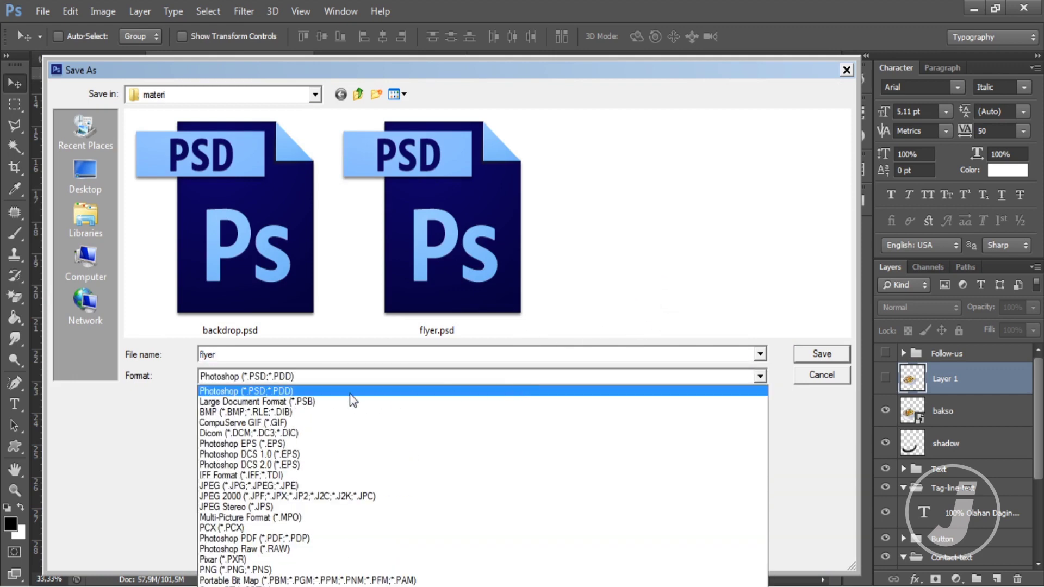
click(277, 486)
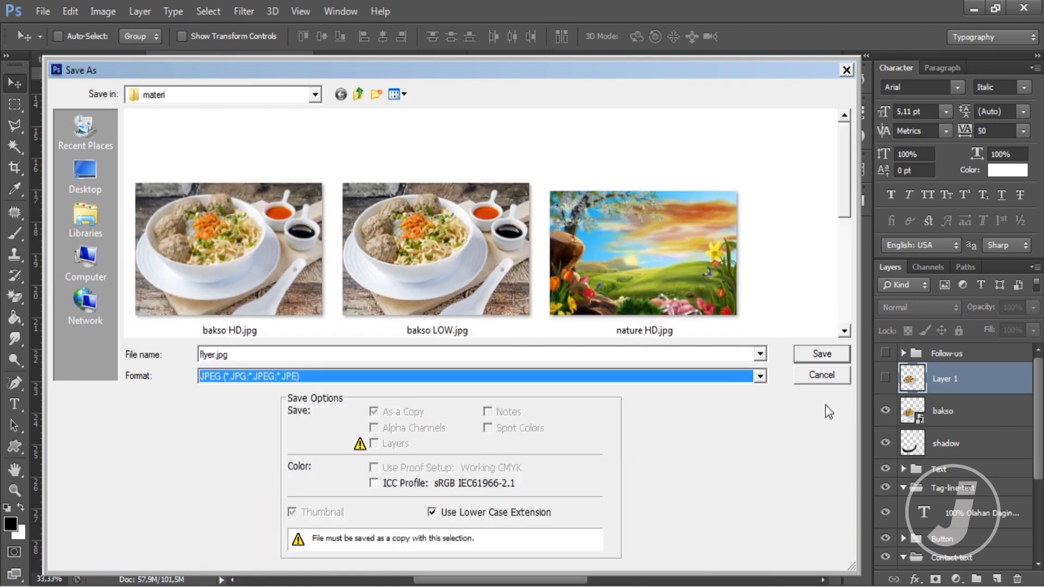
click(822, 355)
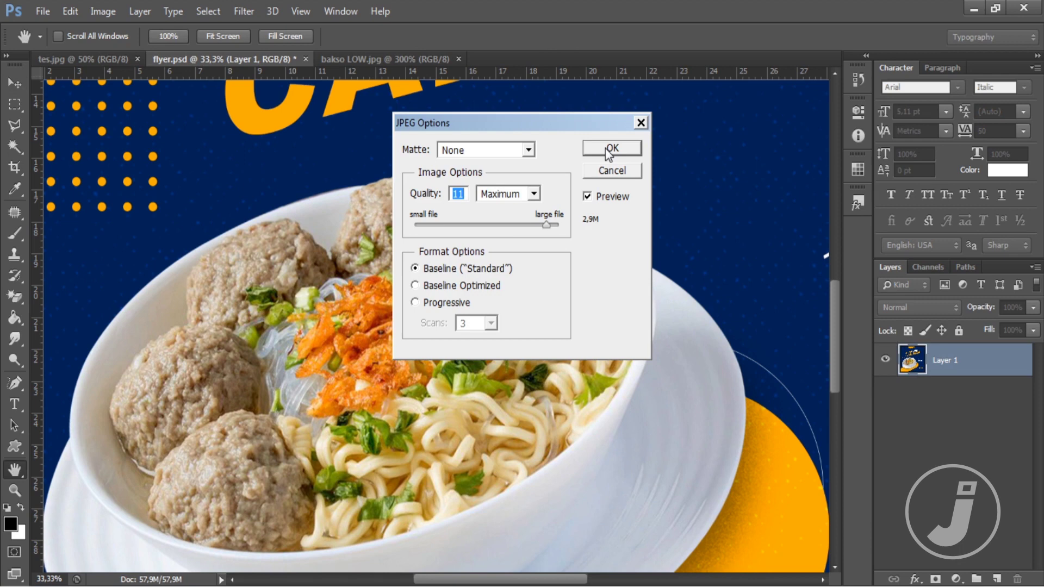
click(640, 124)
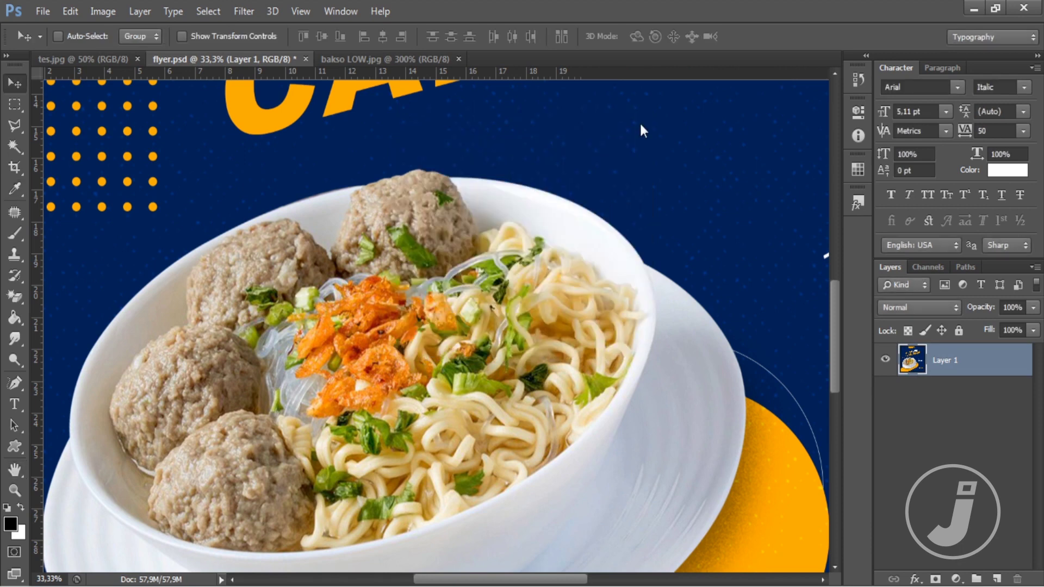
Convert the flyer to CMYK Color without rasterizing the smart objects, and compare its colours with the RGB version
click(307, 12)
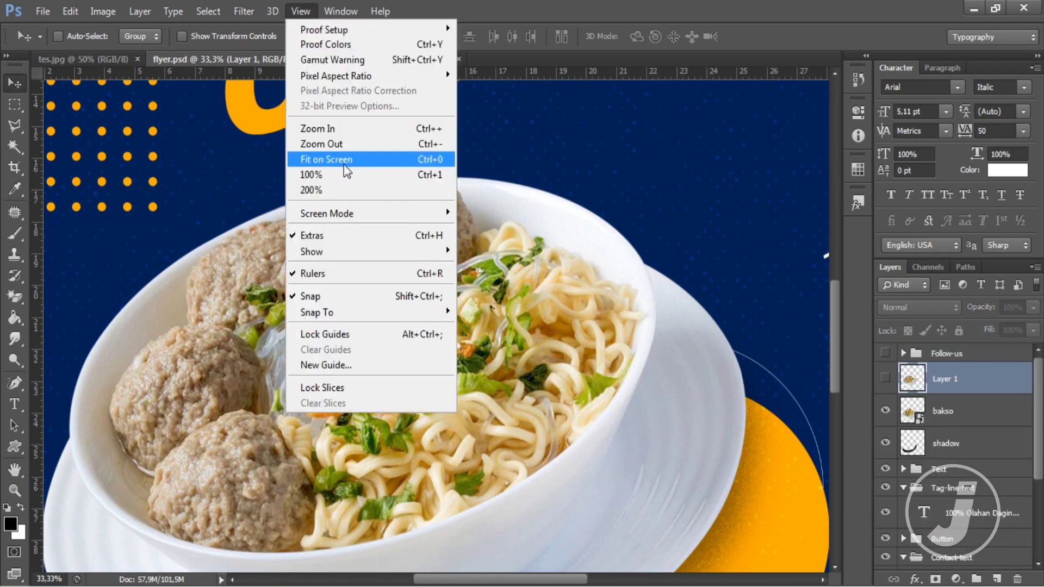
click(344, 162)
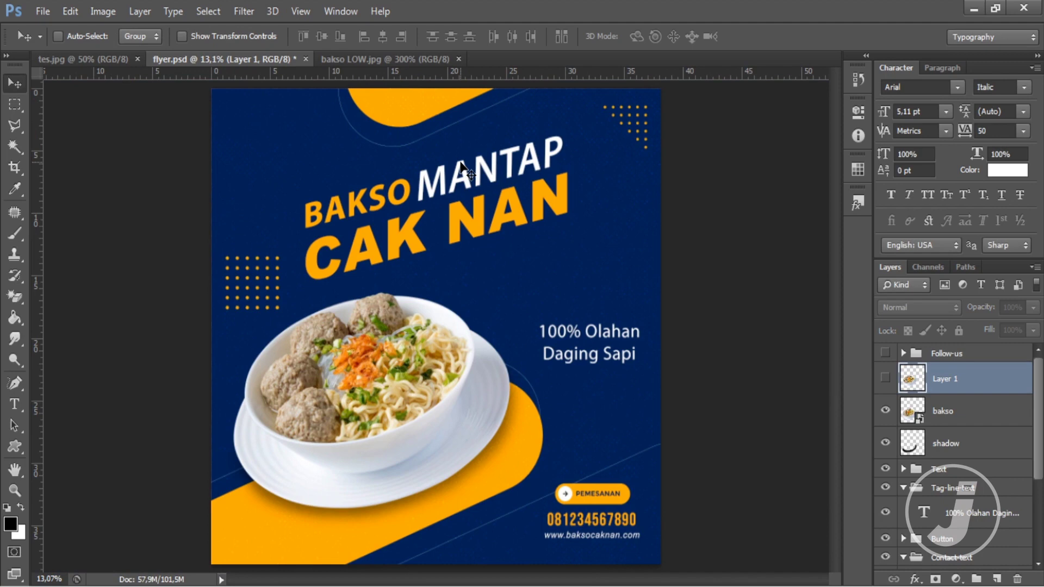
click(106, 15)
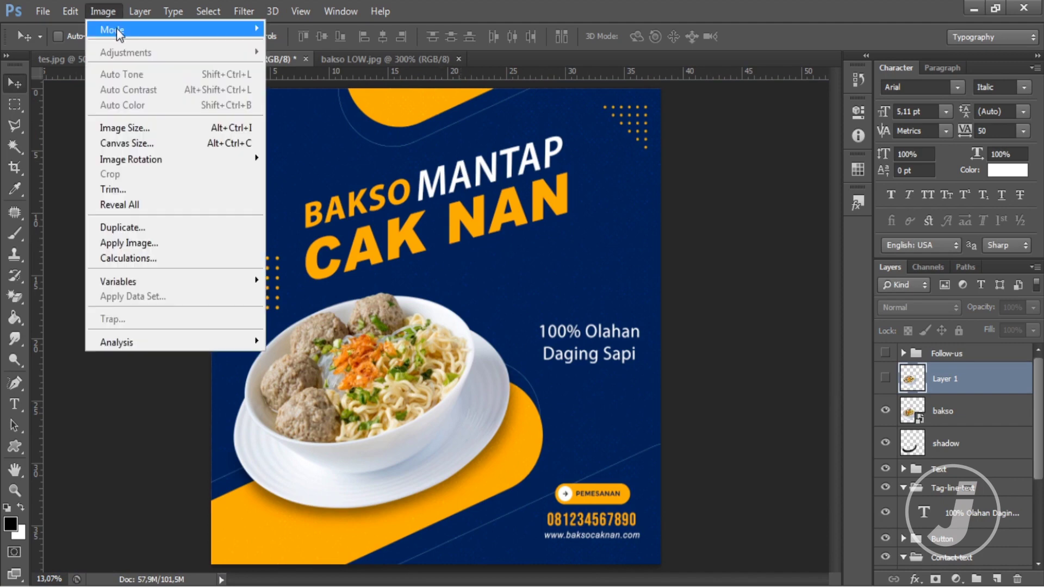
mouse_move(116, 28)
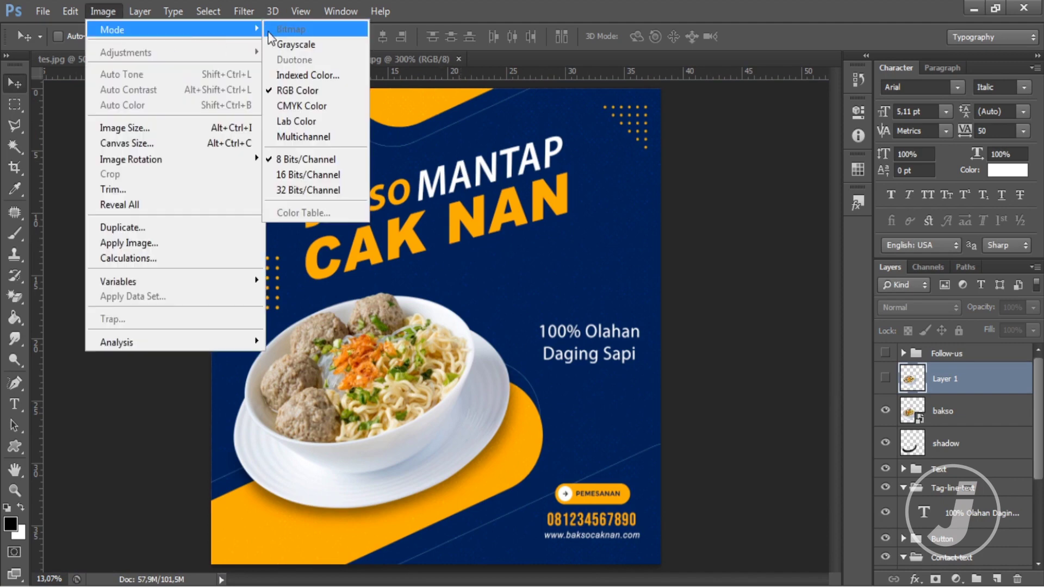
click(316, 102)
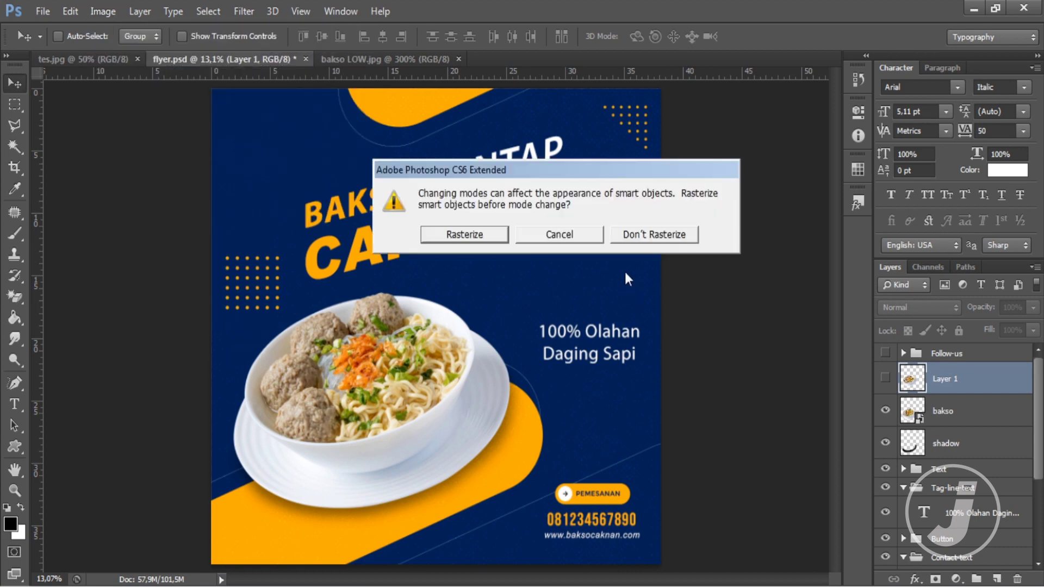
click(668, 233)
click(470, 235)
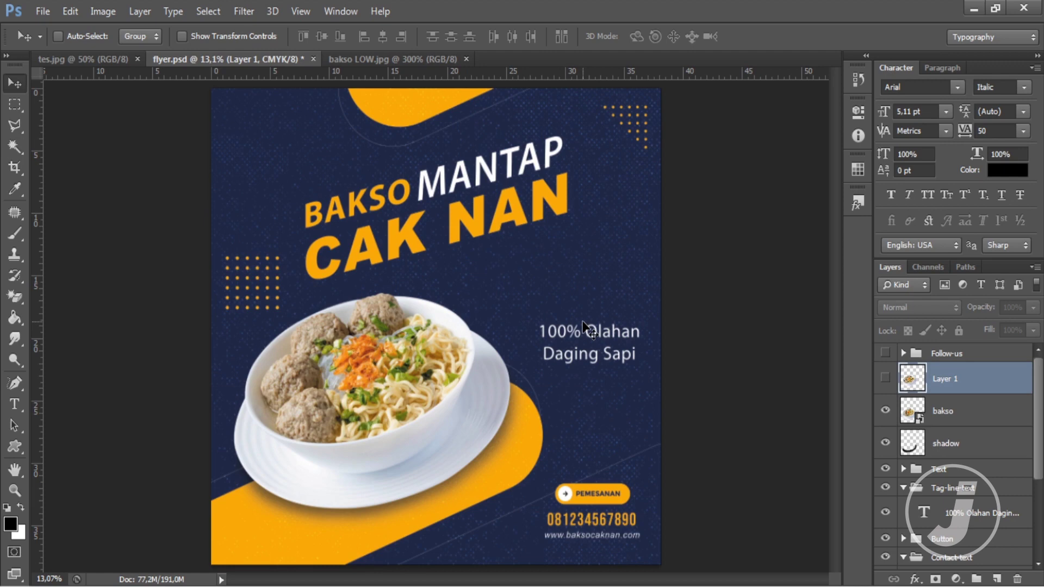
key(ctrl+z)
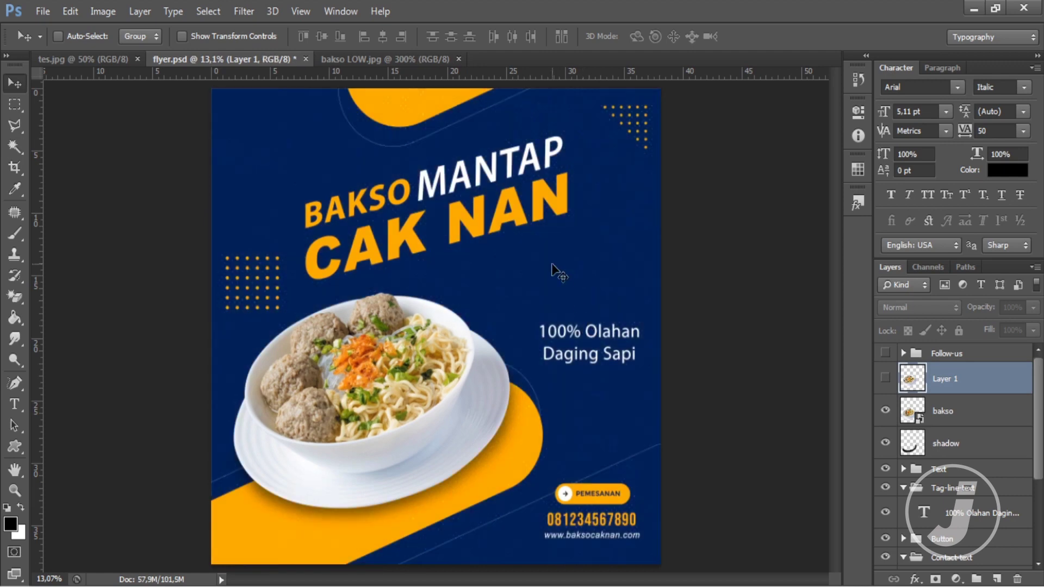
key(ctrl+z)
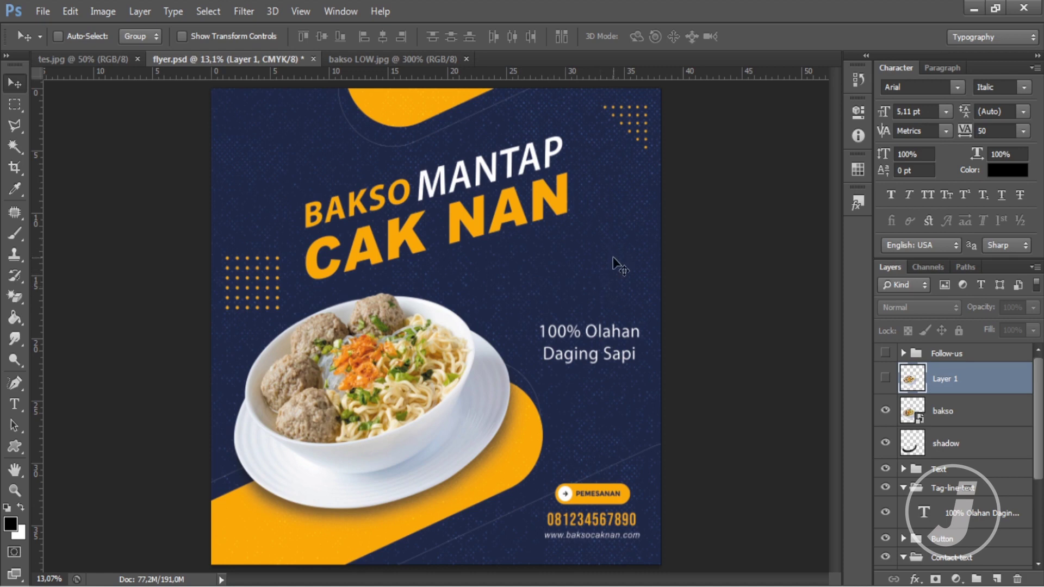
Undo the flyer's CMYK conversion, and close flyer.psd without saving along with bakso LOW.jpg
key(ctrl+z)
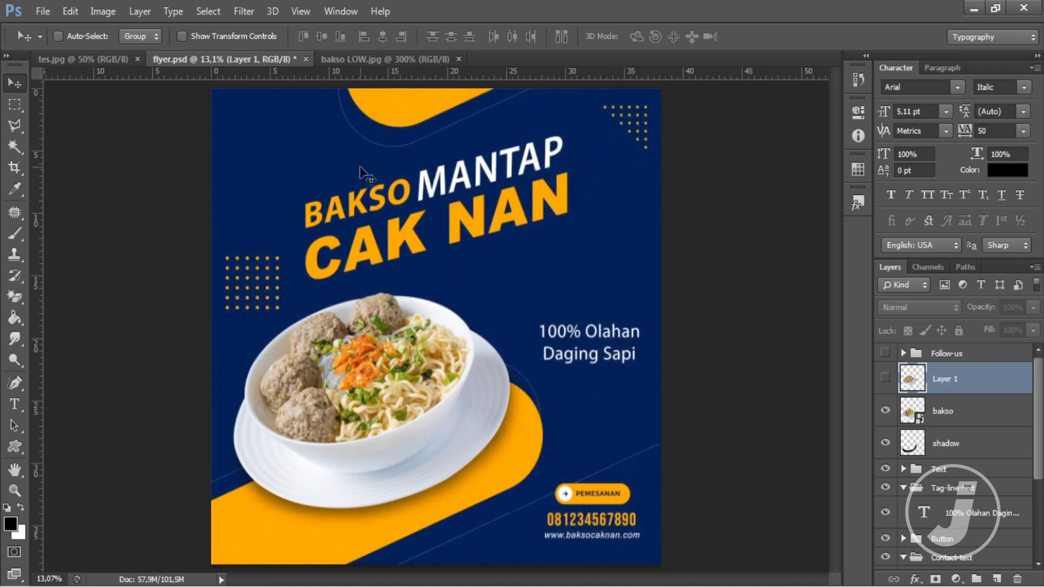
click(305, 60)
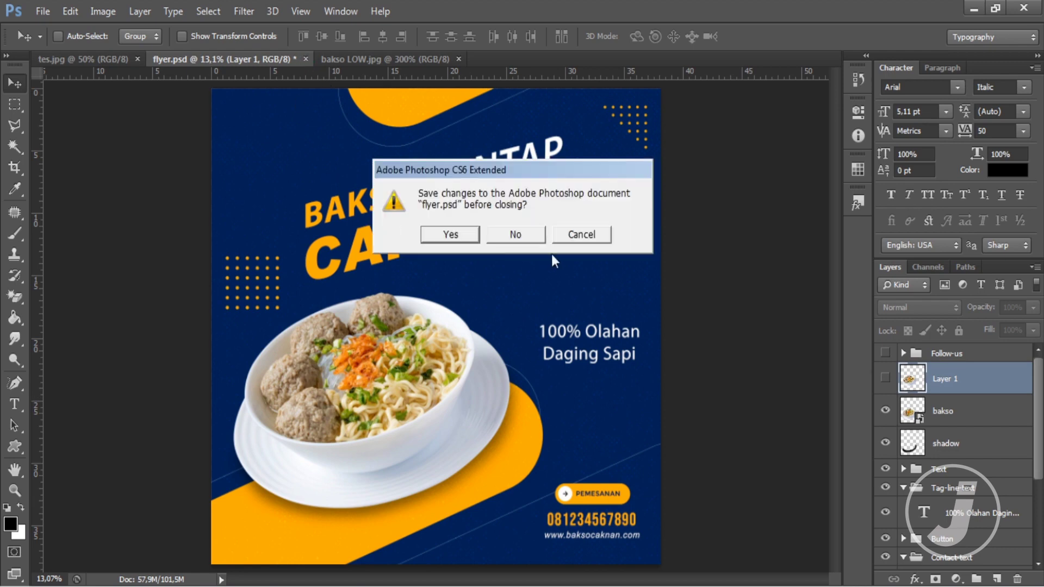
click(516, 235)
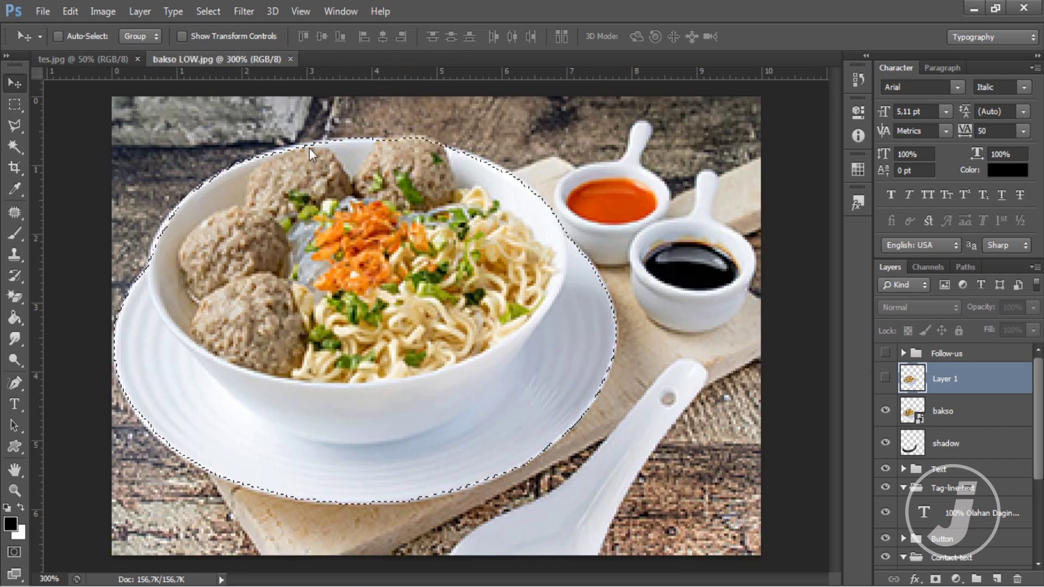
click(290, 59)
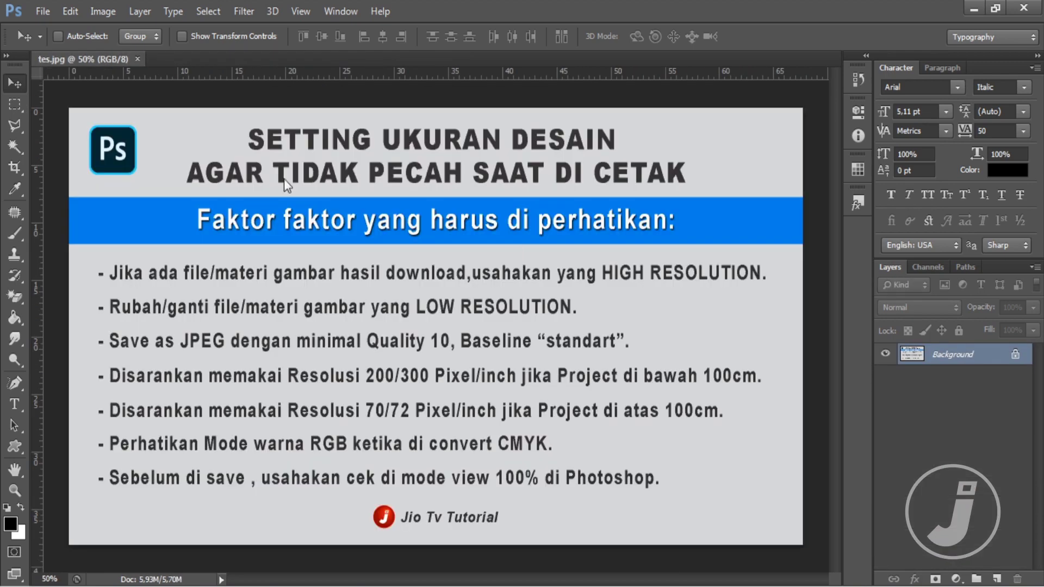
Open backdrop.psd and fit the whole design on screen
click(44, 12)
key(ctrl+o)
click(222, 269)
double_click(222, 268)
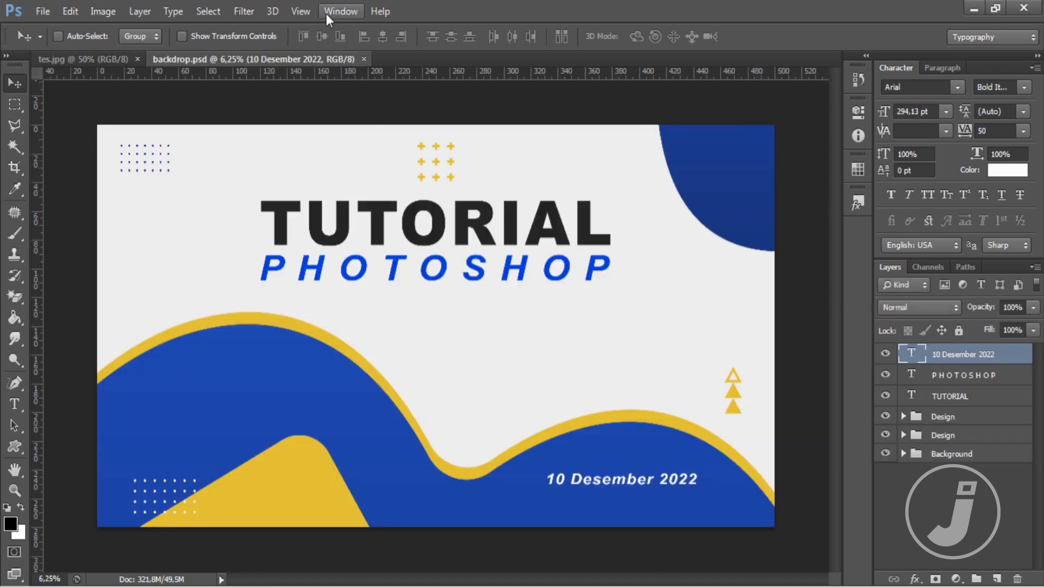
click(300, 12)
click(326, 158)
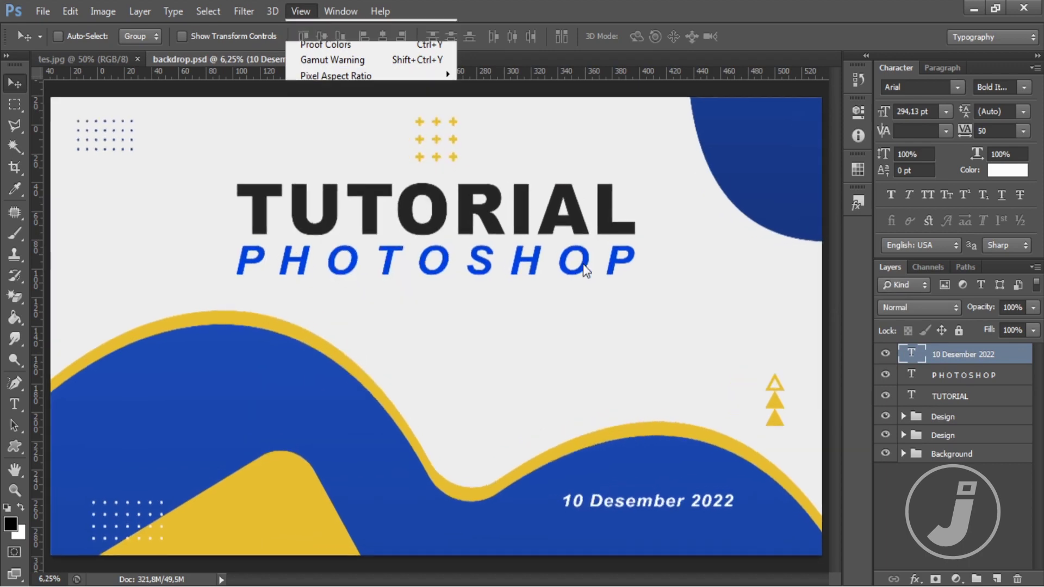
Review the resolution guidelines in tes.jpg, and check the document width and height of backdrop.psd in Image Size
click(112, 64)
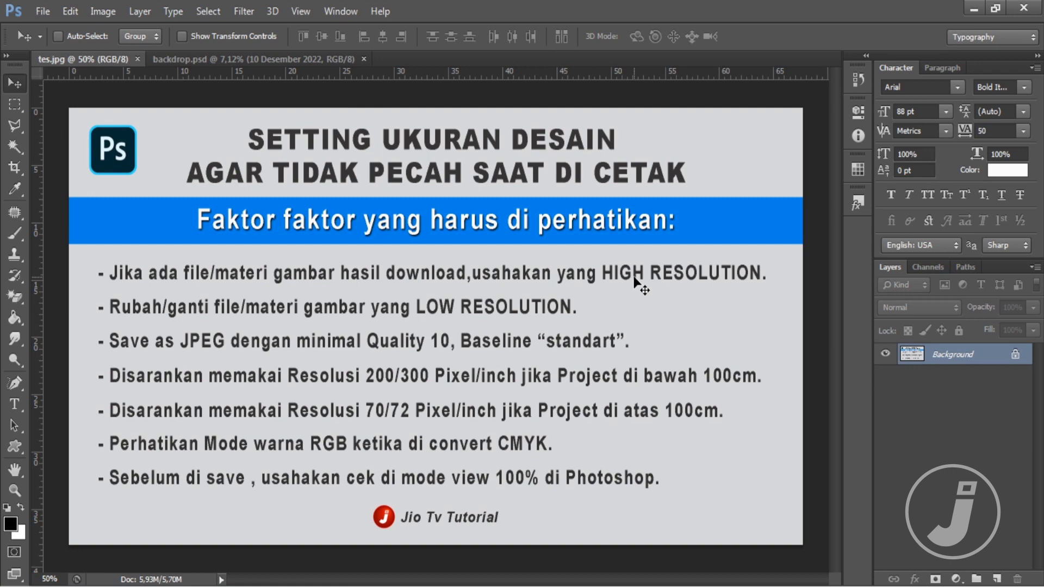
click(228, 59)
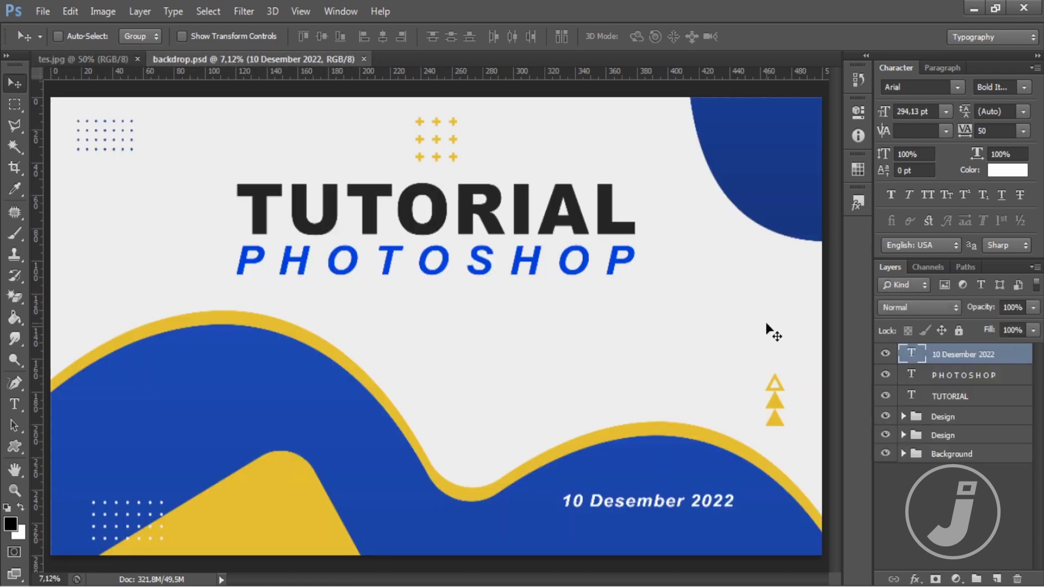
click(106, 12)
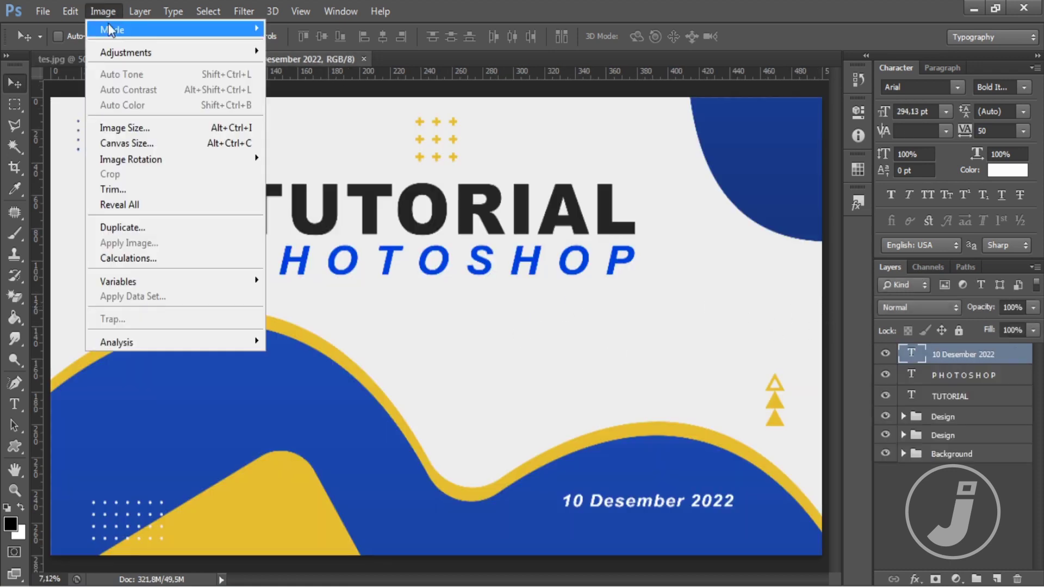
click(139, 129)
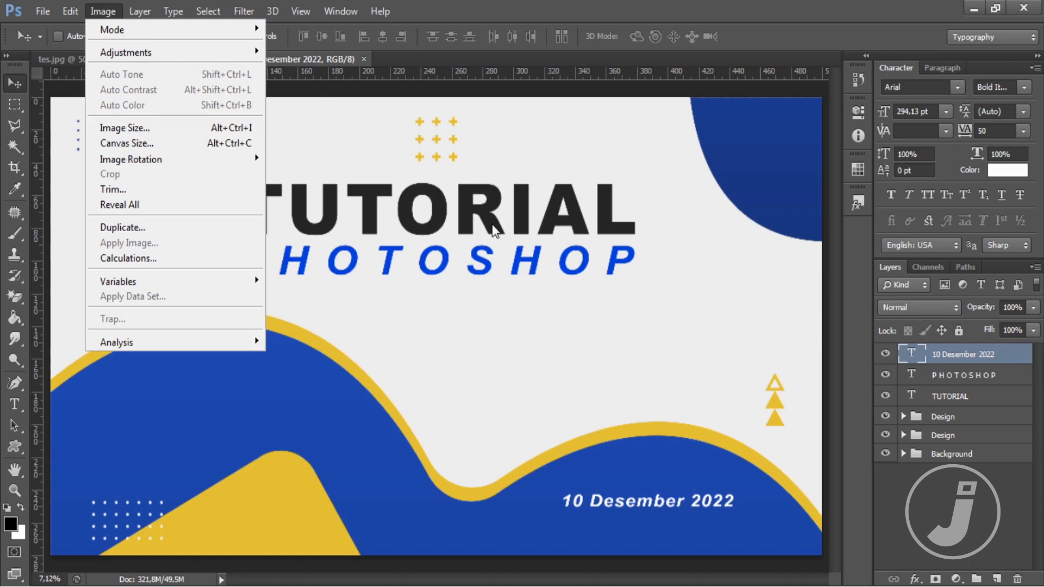
click(623, 248)
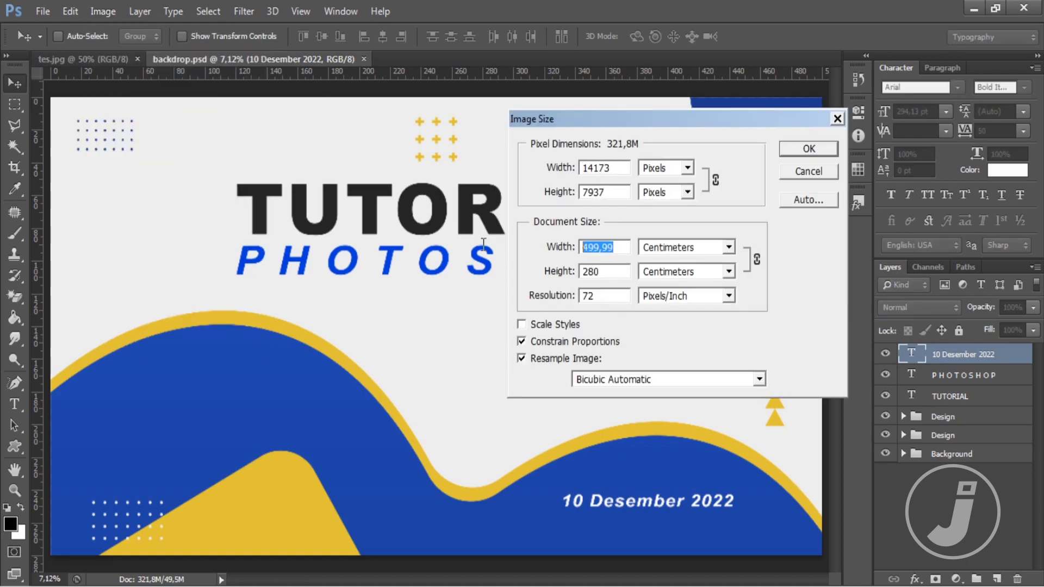
click(596, 272)
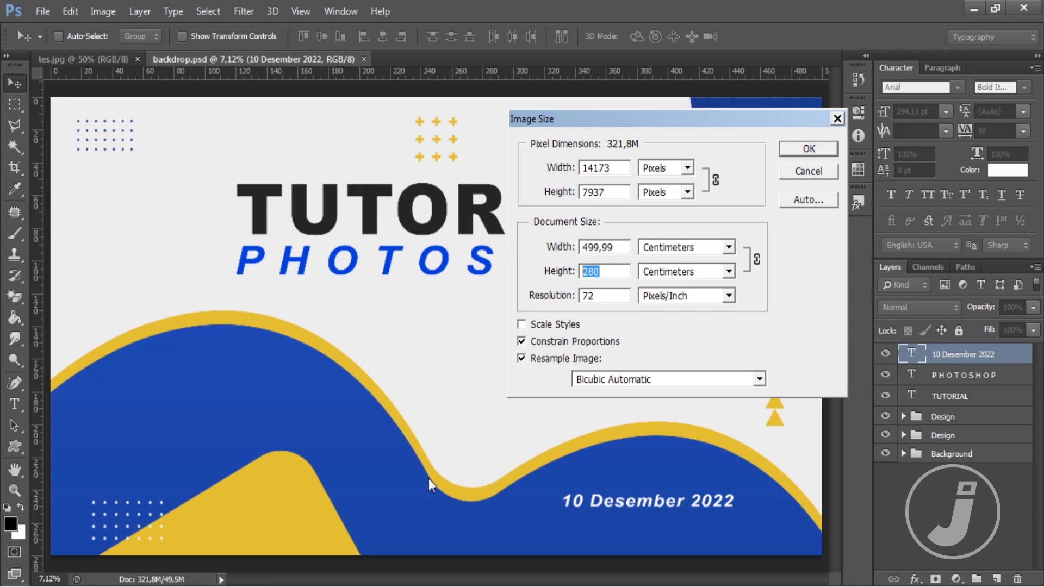
Try resolutions of 300 and 70 pixels/inch for the backdrop, and close Image Size with the resolution set to 72
click(612, 297)
text(300)
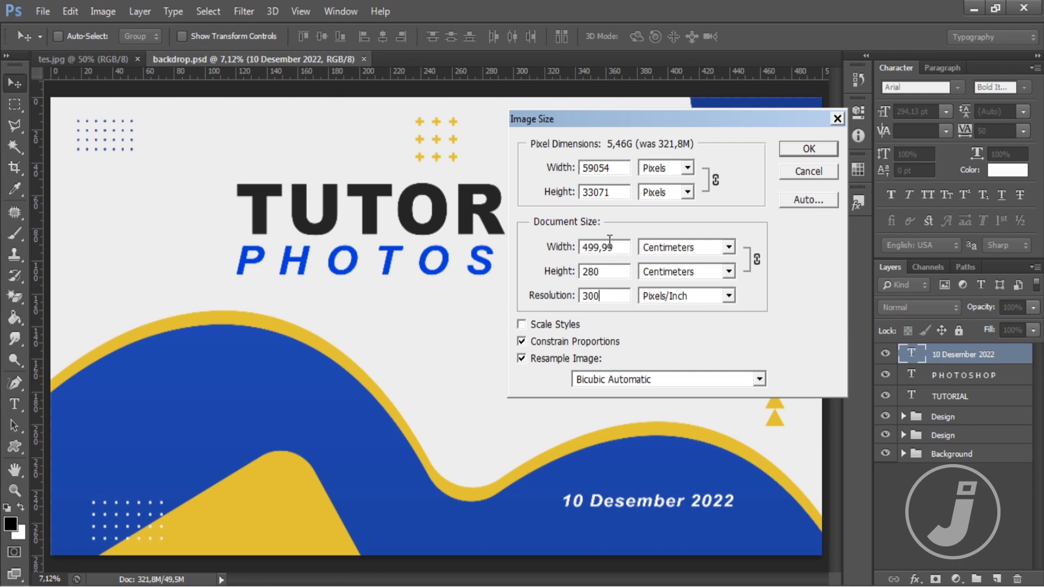
drag(620, 248, 553, 308)
text(70)
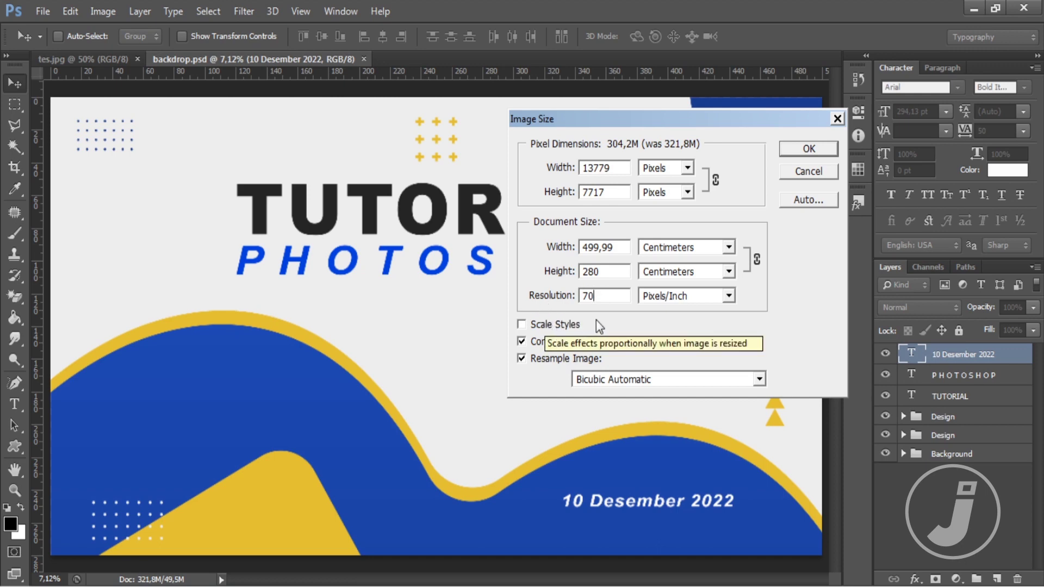
drag(598, 296, 535, 294)
text(72)
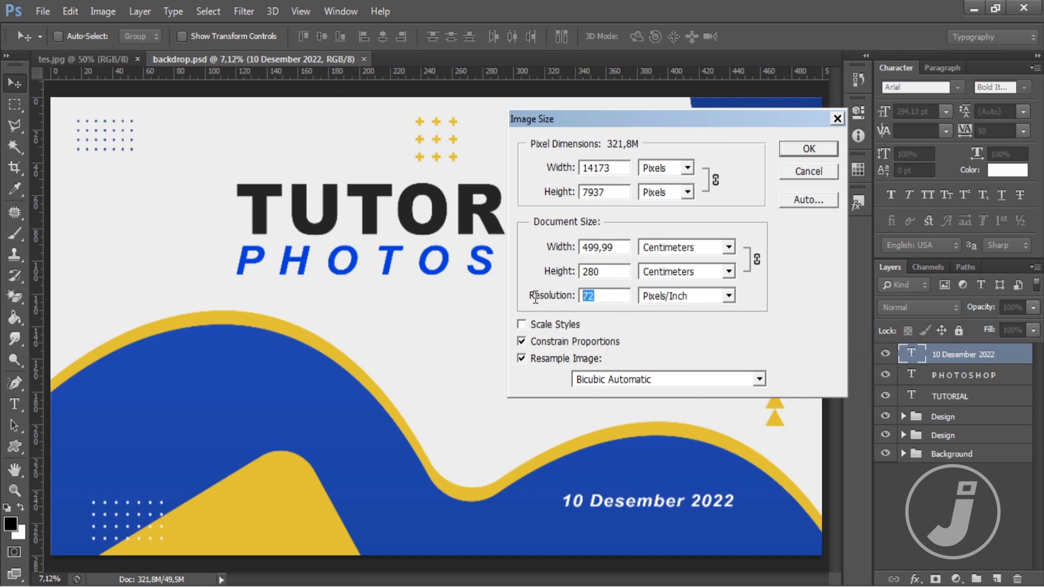
drag(617, 248, 576, 274)
click(810, 153)
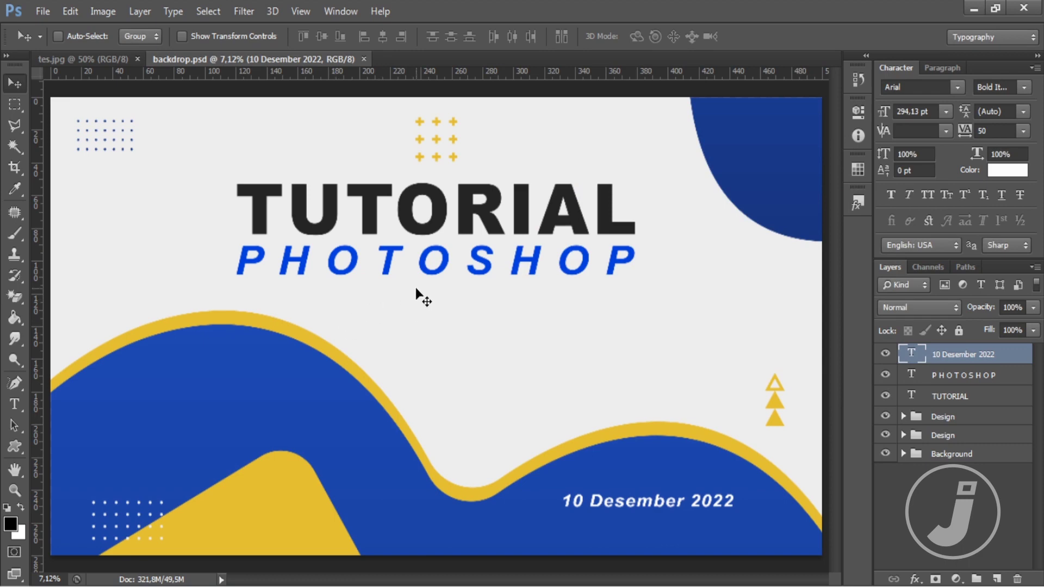
Examine the backdrop at 100% view, checking the edges of the blue and yellow curves, and return to the fitted view
click(300, 11)
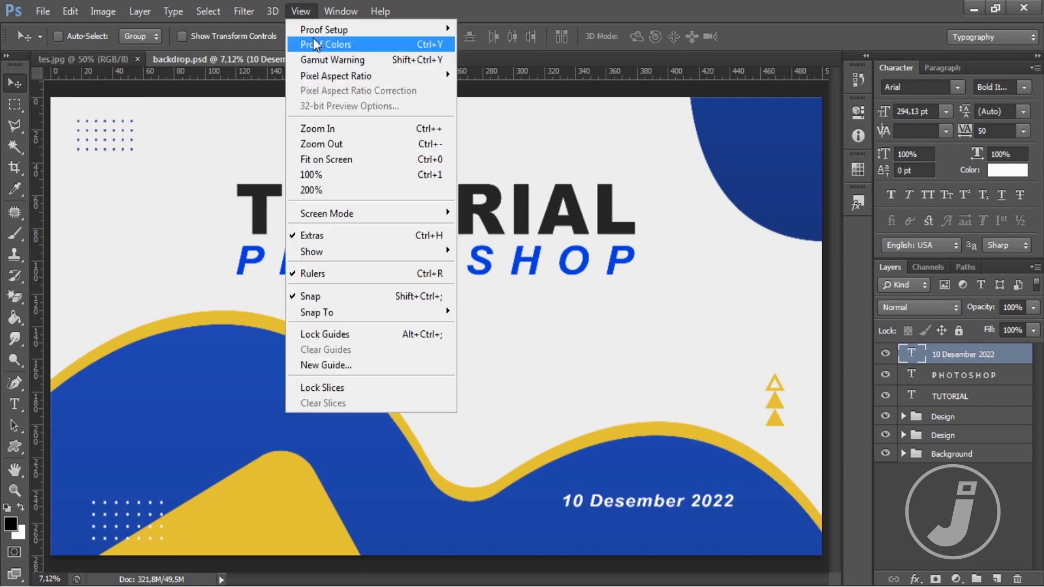
click(321, 163)
click(300, 11)
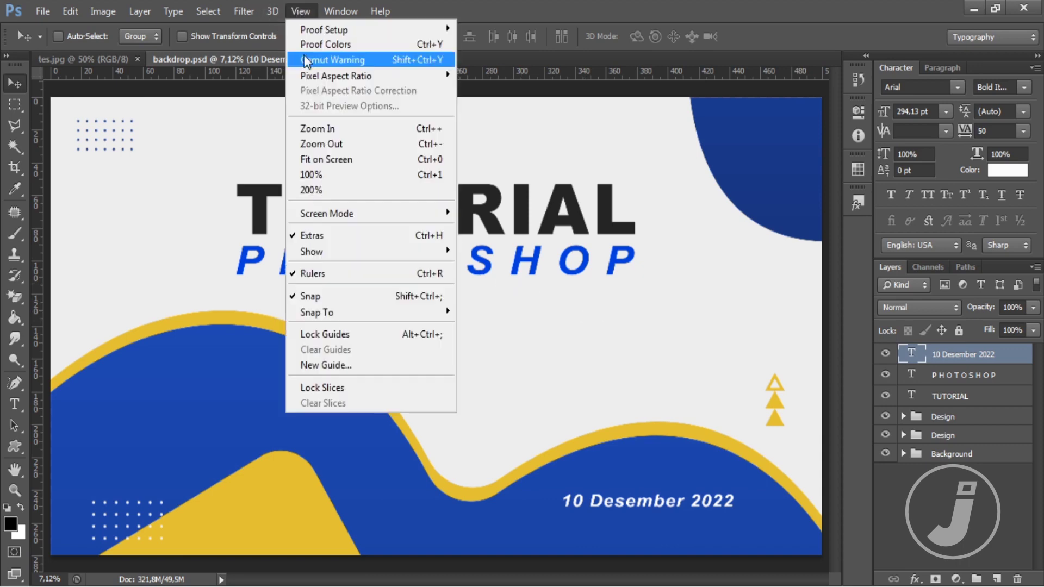
click(332, 172)
key(space)
drag(381, 246, 529, 471)
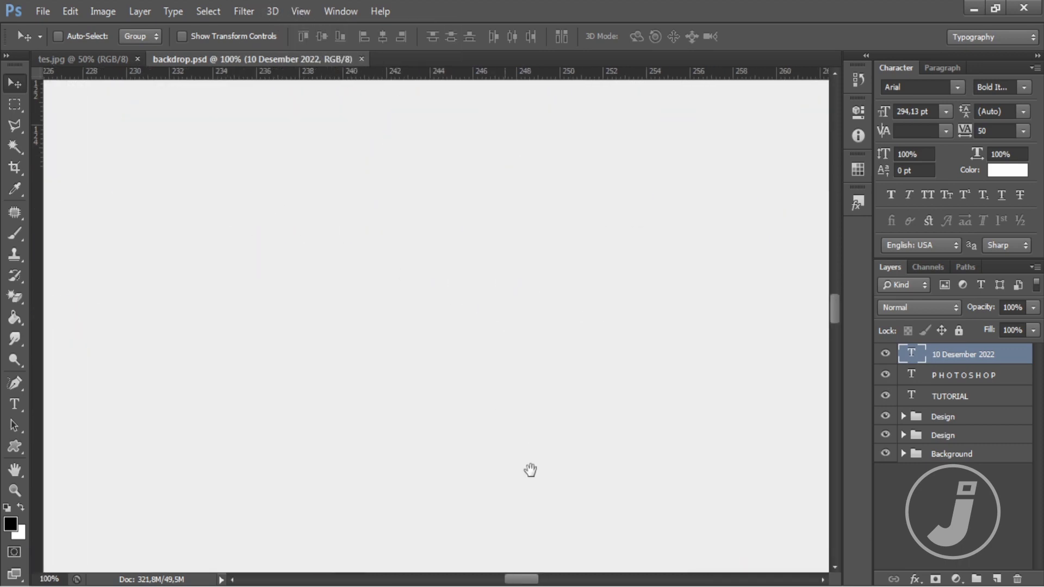
drag(431, 292, 487, 473)
drag(452, 321, 478, 246)
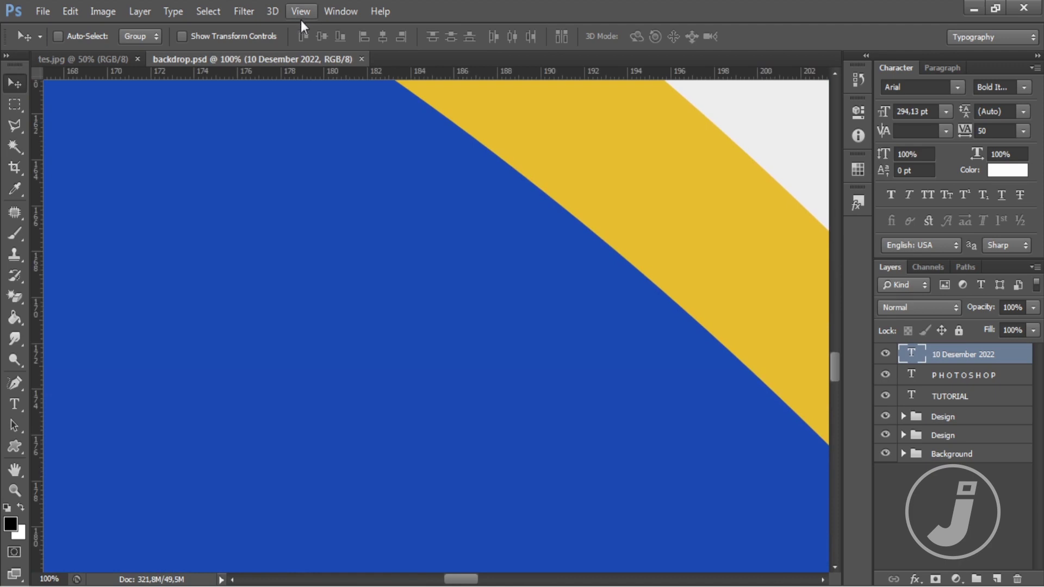
click(301, 11)
click(348, 158)
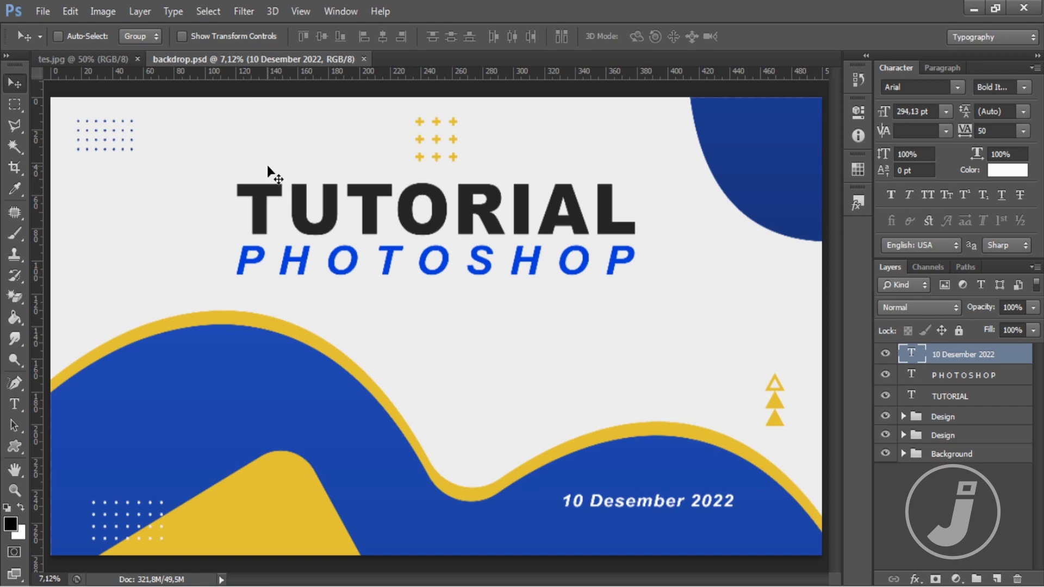
Compare backdrop.psd with the print-setting checklist in tes.jpg, ending on the checklist
click(87, 60)
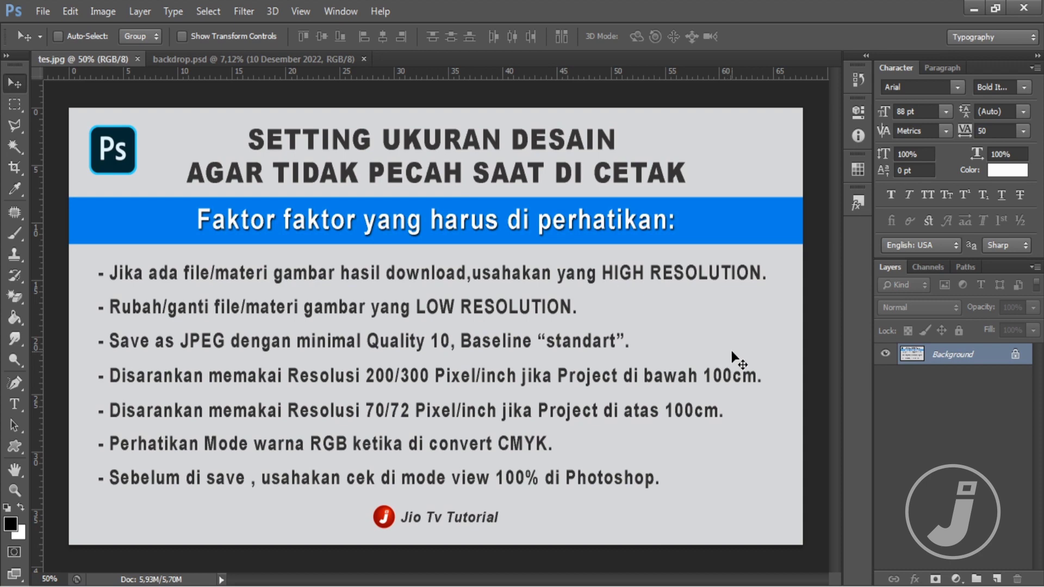
click(294, 61)
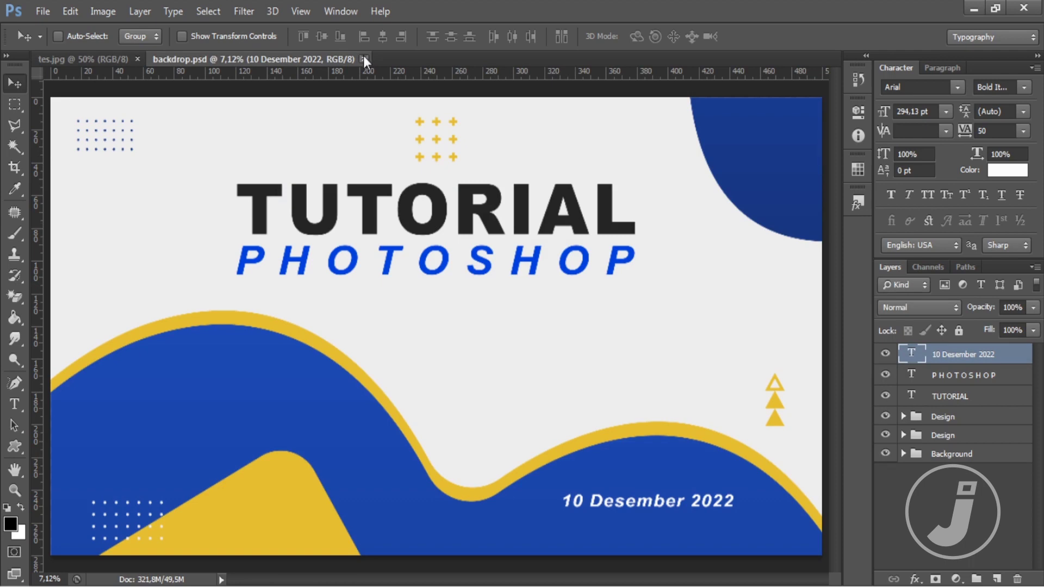
click(105, 57)
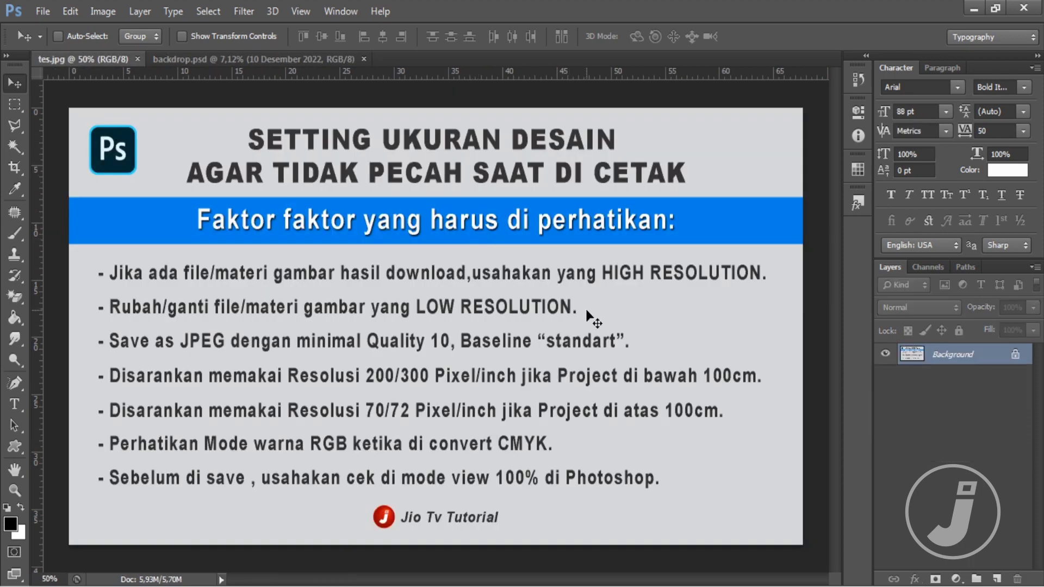